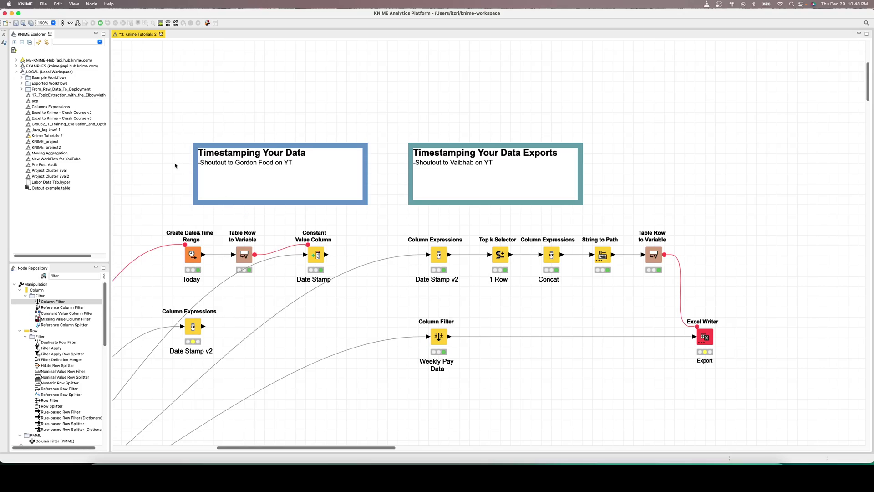
# Marquee-select the Create Date&Time Range, Table Row to Variable, Constant Value Column and Column Expressions nodes
pyautogui.moveTo(147, 110)
pyautogui.mouseDown()
pyautogui.moveTo(338, 355)
pyautogui.moveTo(374, 371)
pyautogui.moveTo(352, 372)
pyautogui.mouseUp()
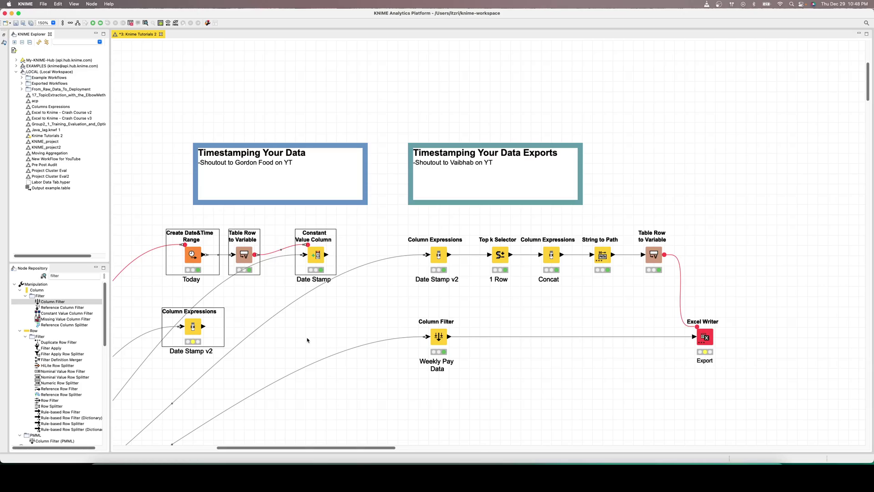
pyautogui.rightClick(317, 254)
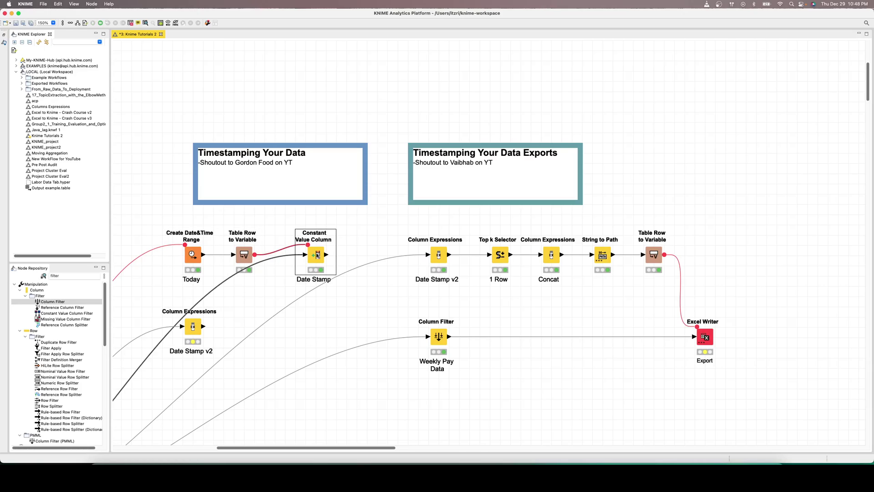
pyautogui.click(356, 415)
pyautogui.moveTo(629, 225); pyautogui.dragTo(631, 400)
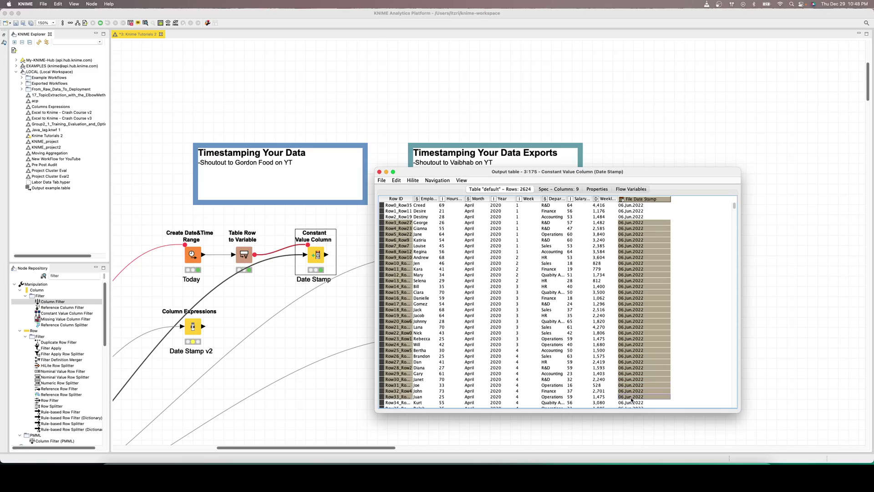
pyautogui.click(379, 172)
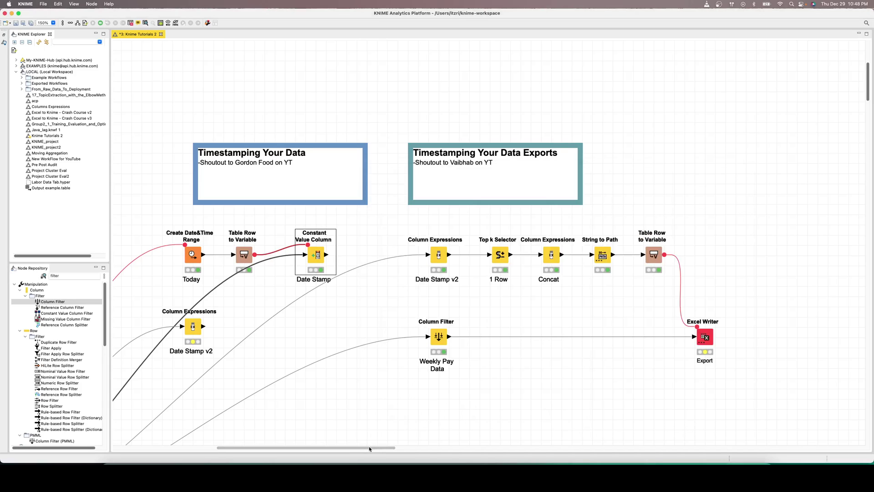
pyautogui.moveTo(369, 448)
pyautogui.mouseDown()
pyautogui.moveTo(385, 451)
pyautogui.moveTo(371, 451)
pyautogui.mouseUp()
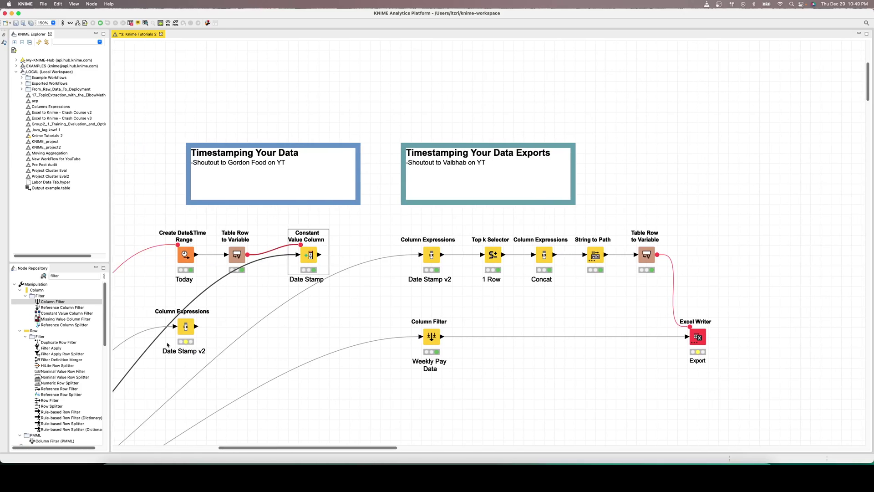
# Execute the Date Stamp v2 node
pyautogui.rightClick(186, 326)
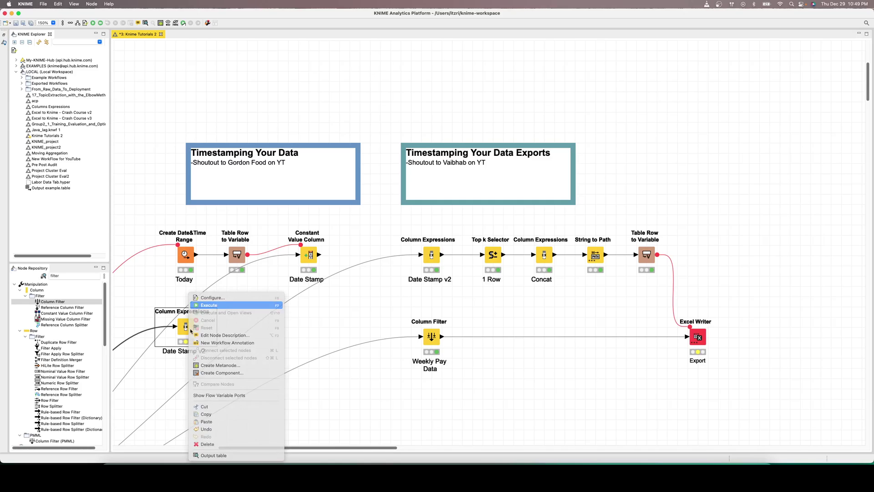
pyautogui.click(195, 304)
pyautogui.rightClick(185, 327)
pyautogui.click(158, 385)
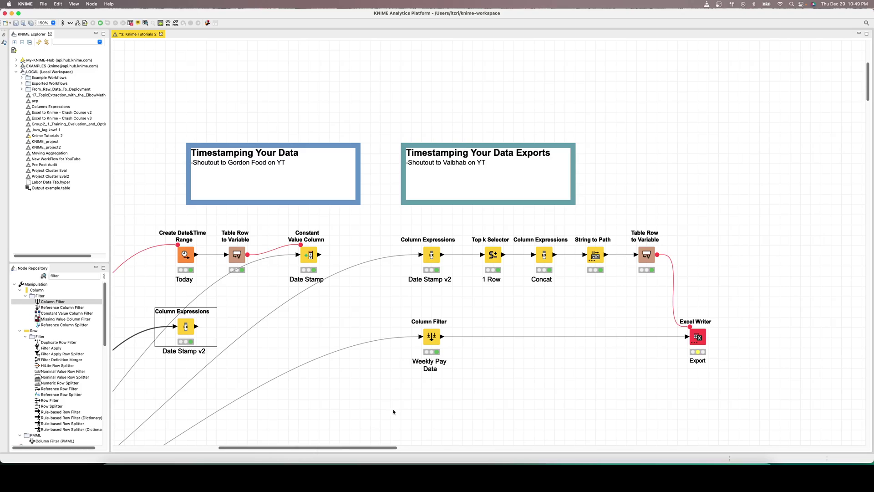
# Inspect the Weekly Pay Data filtered table, marking a couple of rows, then close it
pyautogui.rightClick(428, 346)
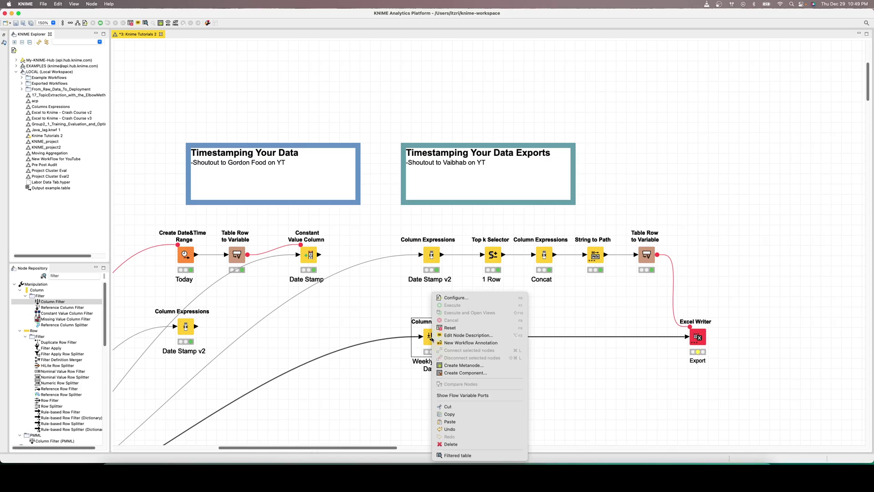
pyautogui.click(455, 455)
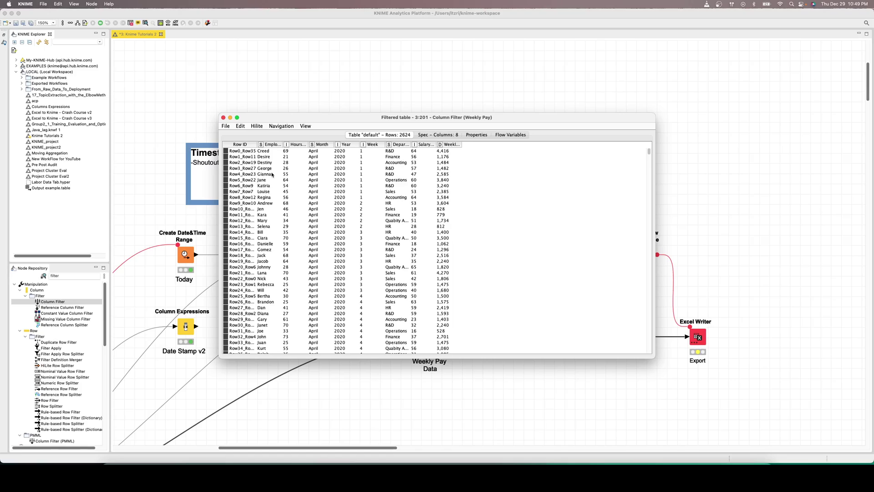
pyautogui.moveTo(272, 175); pyautogui.dragTo(442, 304)
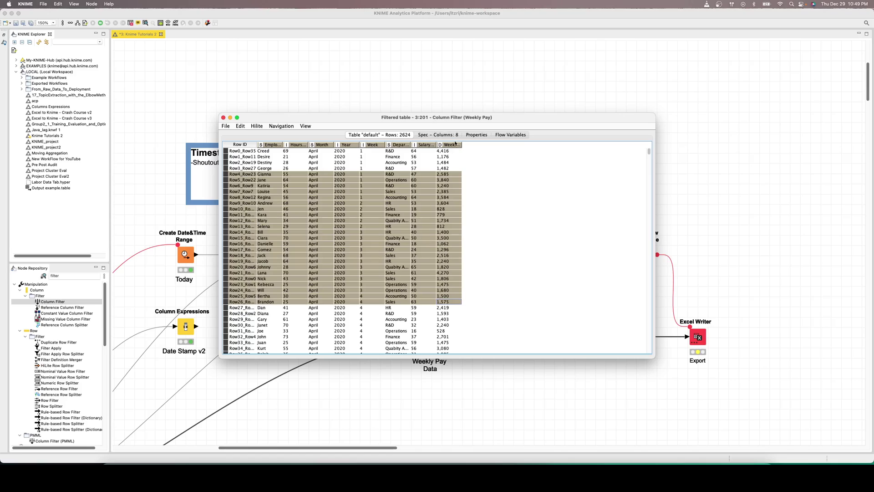
pyautogui.click(224, 118)
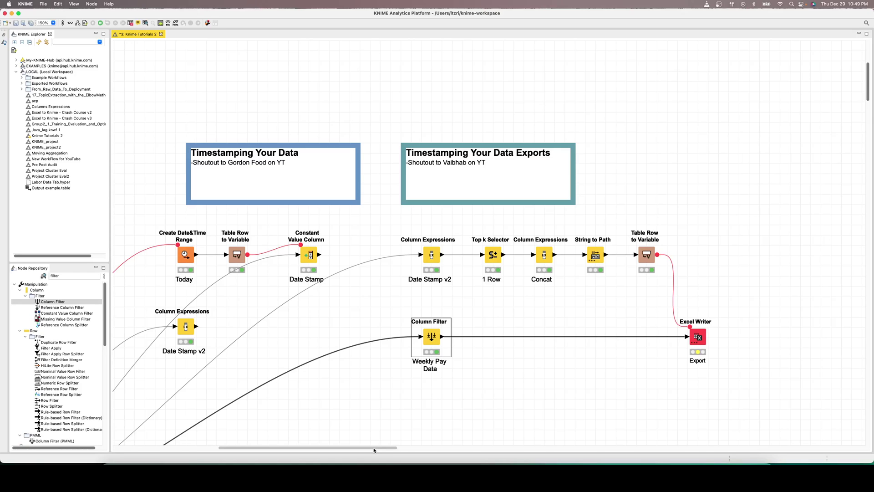
pyautogui.hscroll(5, 217, 170)
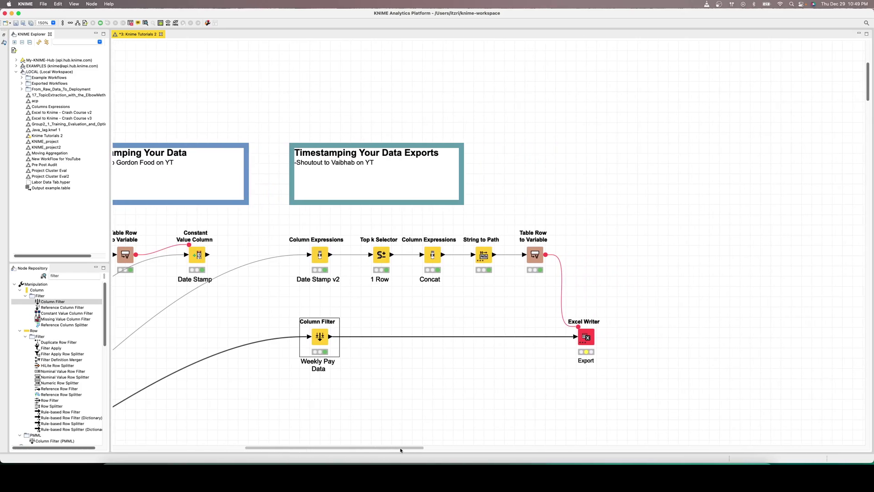
pyautogui.moveTo(215, 130)
pyautogui.mouseDown()
pyautogui.moveTo(523, 398)
pyautogui.moveTo(604, 397)
pyautogui.mouseUp()
pyautogui.moveTo(289, 179); pyautogui.dragTo(412, 178)
pyautogui.moveTo(419, 450)
pyautogui.mouseDown()
pyautogui.moveTo(472, 450)
pyautogui.moveTo(457, 450)
pyautogui.mouseUp()
pyautogui.click(248, 379)
pyautogui.rightClick(219, 336)
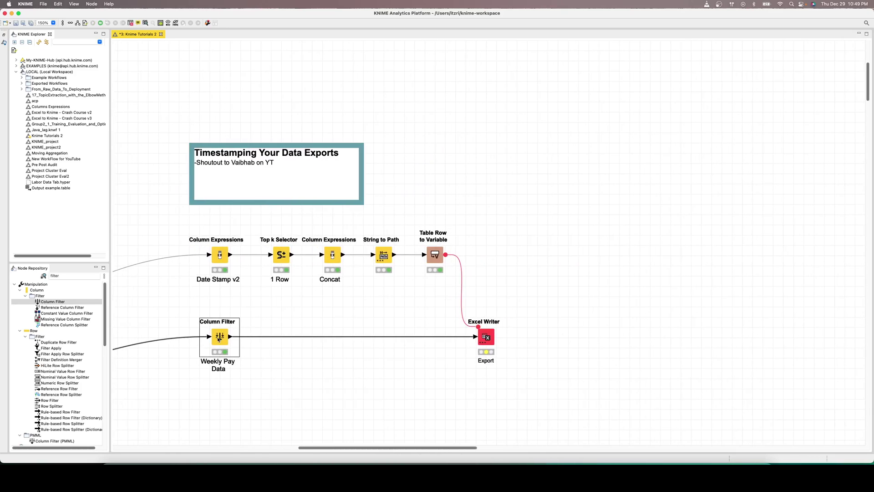
pyautogui.click(254, 455)
pyautogui.moveTo(274, 199); pyautogui.dragTo(450, 233)
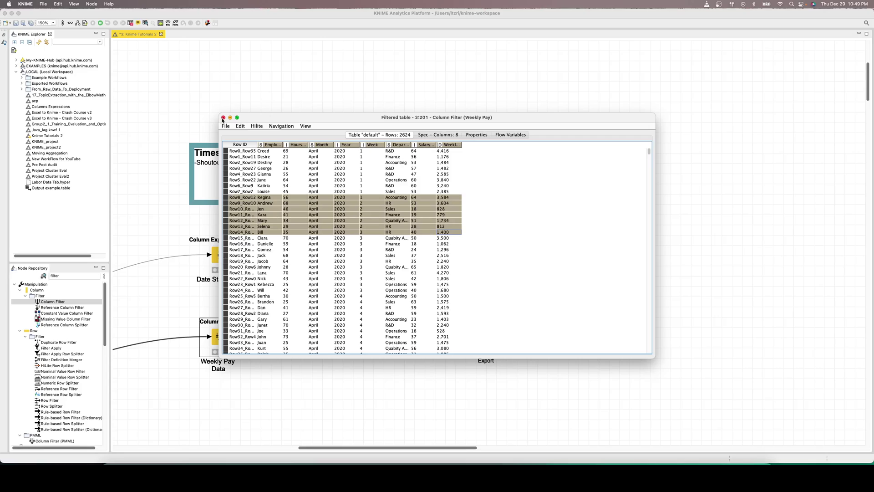
pyautogui.click(223, 118)
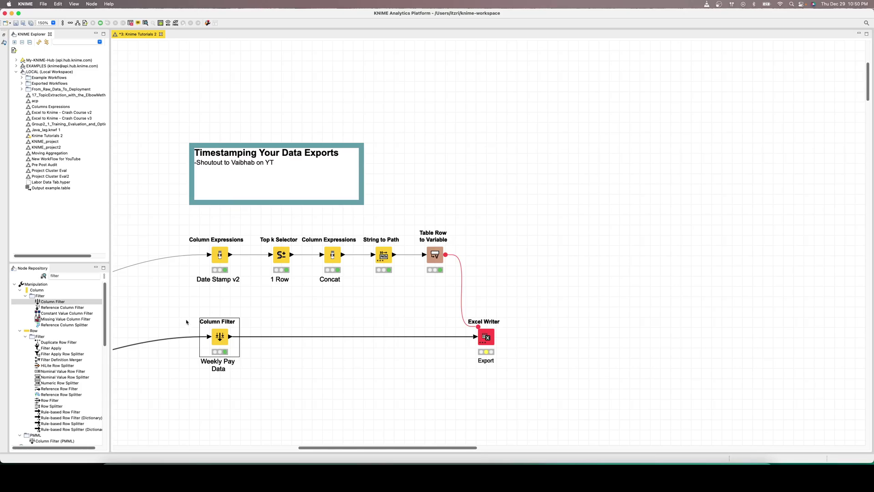
pyautogui.moveTo(182, 308); pyautogui.dragTo(303, 394)
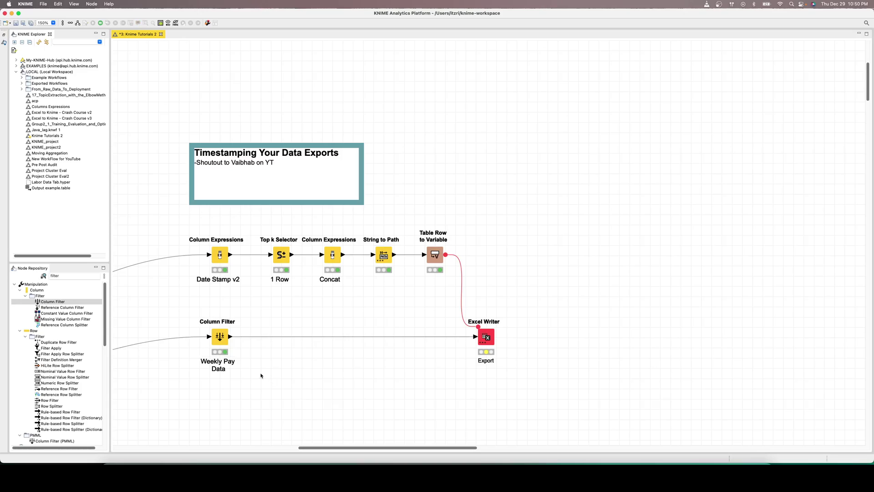
# Move the Weekly Pay Data node further left on the canvas
pyautogui.click(223, 338)
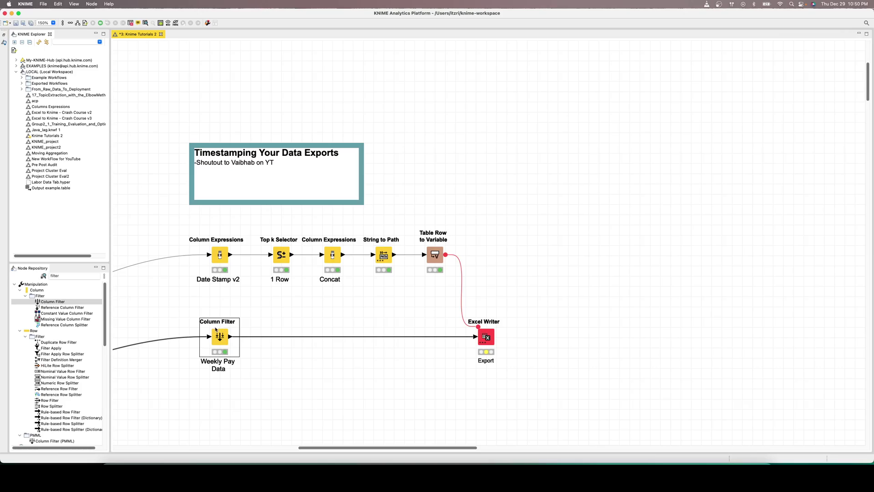
pyautogui.click(219, 256)
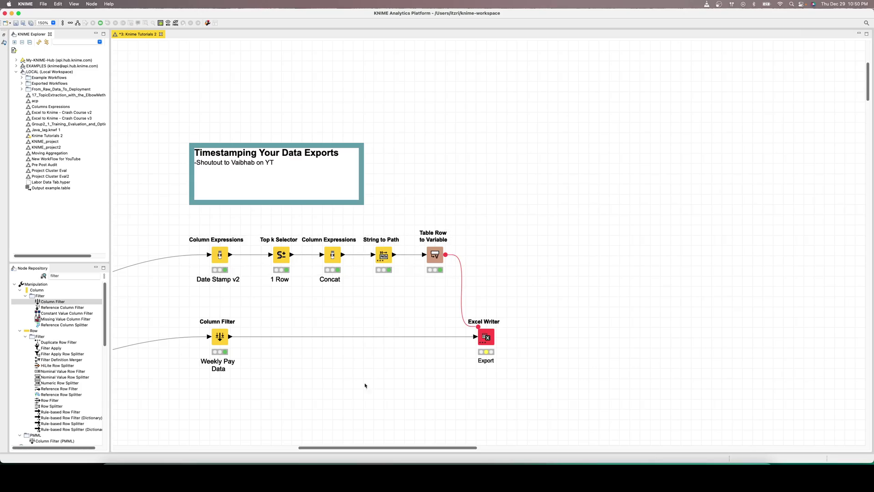
pyautogui.click(218, 339)
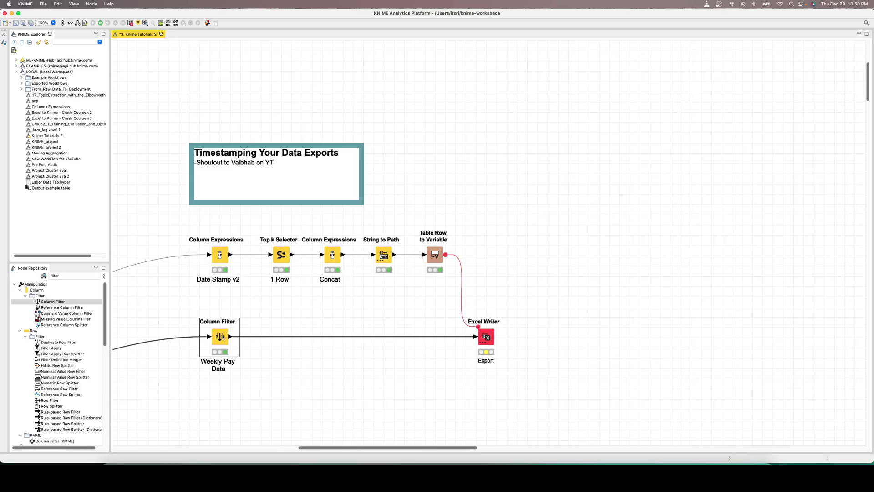
pyautogui.moveTo(217, 339); pyautogui.dragTo(177, 340)
pyautogui.click(217, 348)
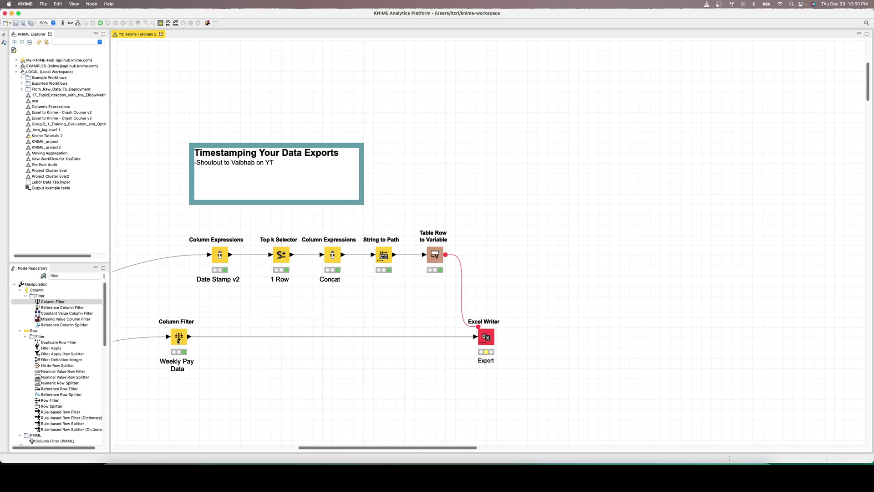
# Review Weekly Pay Data's column filter settings unchanged, then drag its output onto Date Stamp v2's input
pyautogui.doubleClick(179, 338)
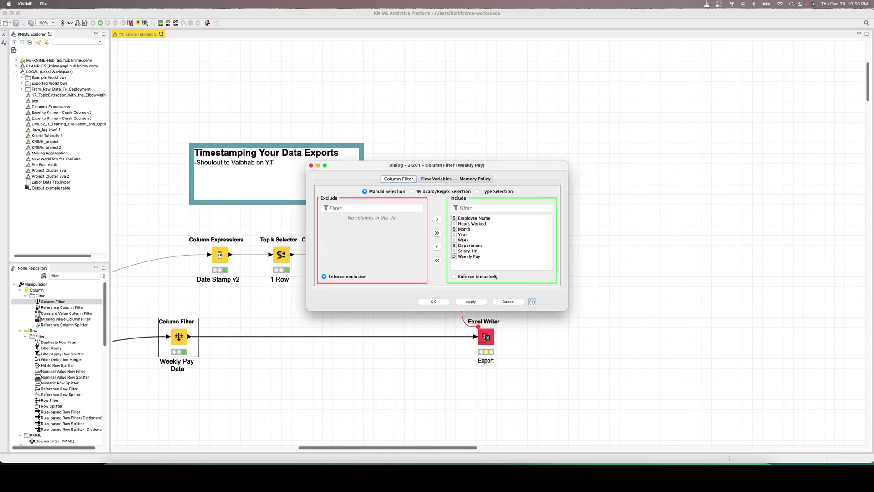
pyautogui.click(508, 302)
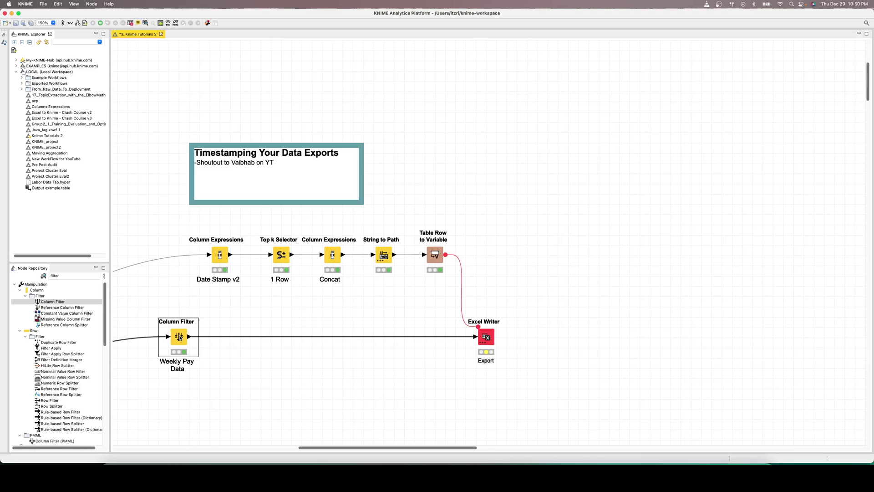
pyautogui.moveTo(190, 337); pyautogui.dragTo(211, 258)
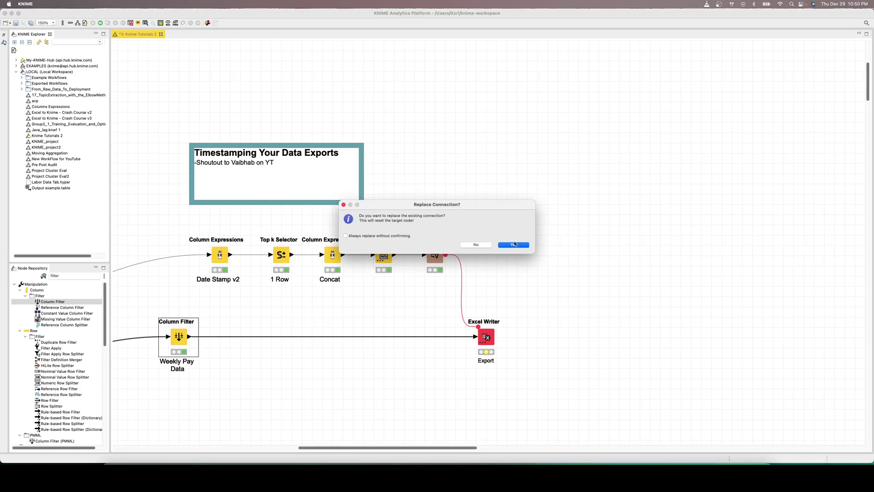
pyautogui.click(515, 245)
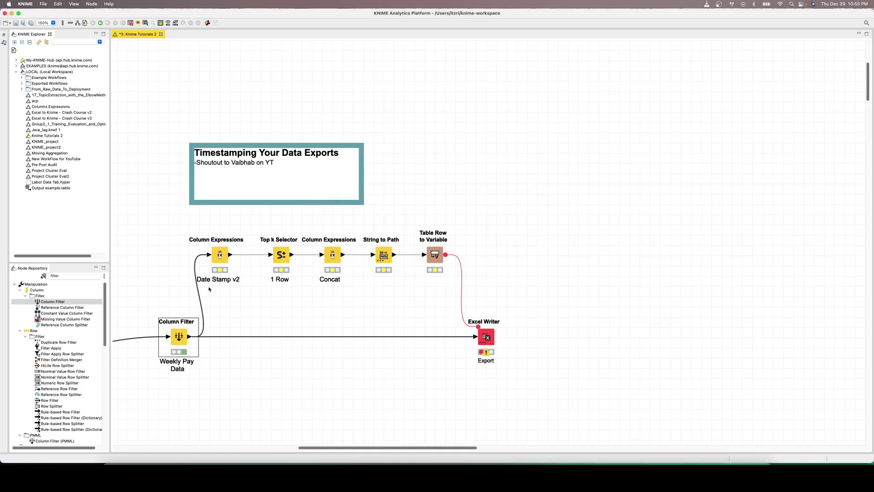
pyautogui.moveTo(177, 222); pyautogui.dragTo(405, 275)
pyautogui.click(225, 329)
pyautogui.click(219, 255)
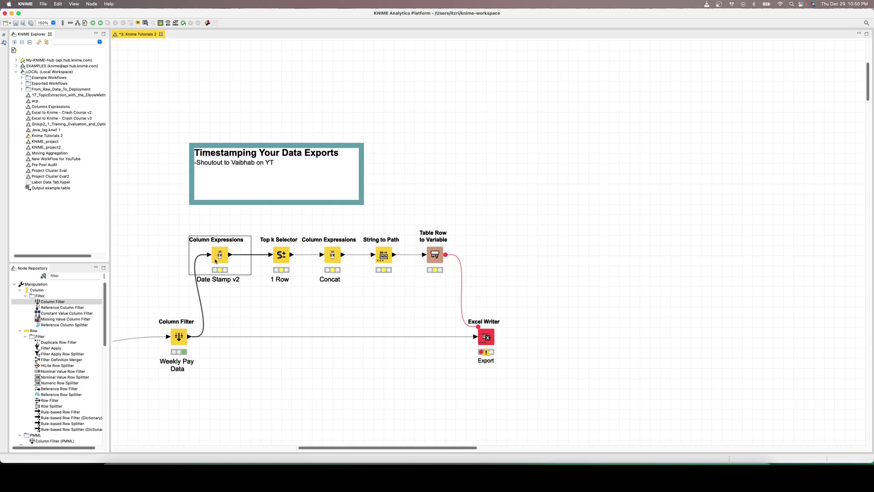
pyautogui.click(280, 257)
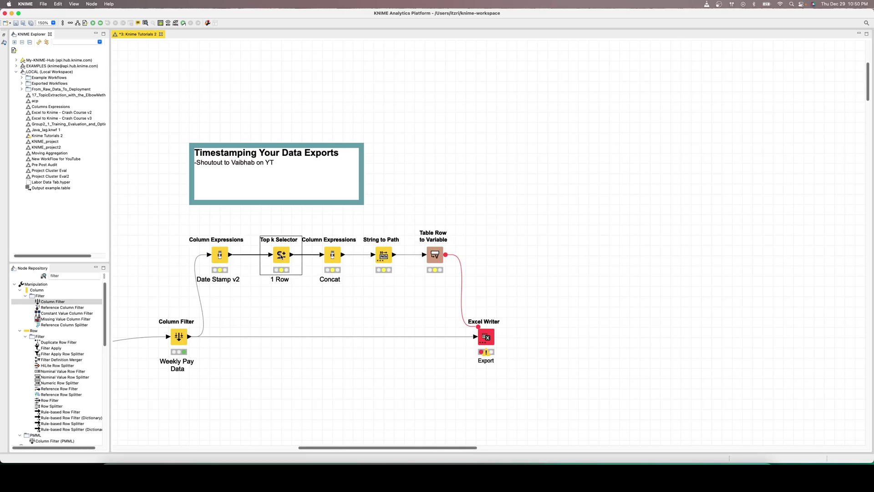
pyautogui.click(338, 256)
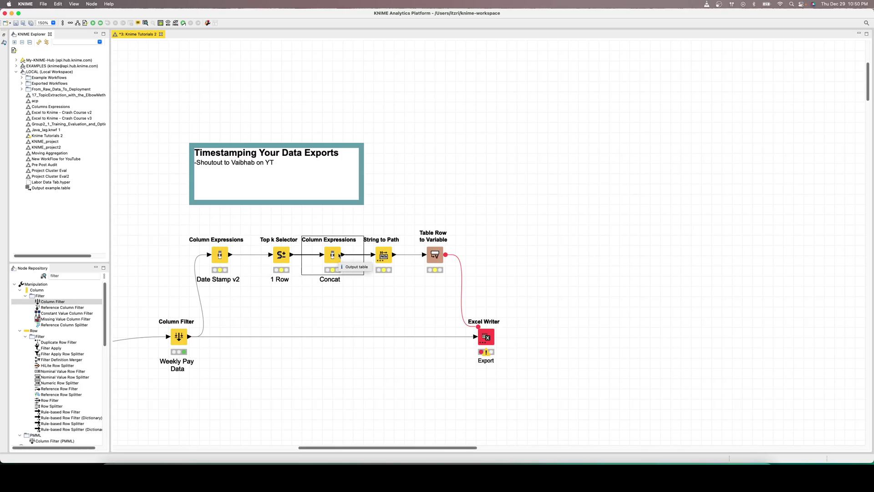
pyautogui.click(383, 256)
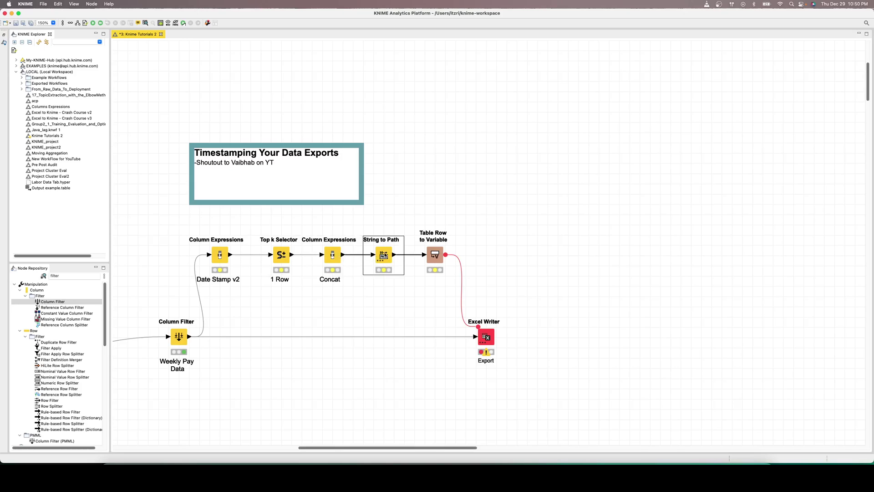
pyautogui.click(436, 256)
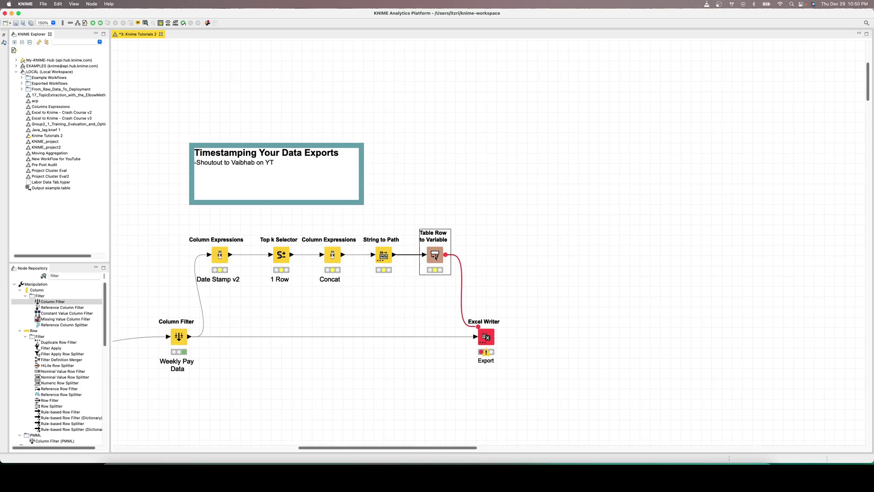
pyautogui.click(494, 352)
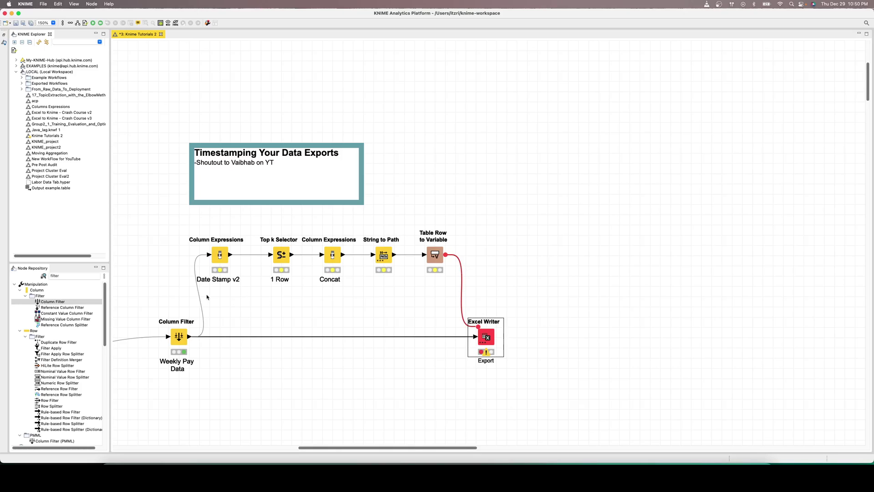
pyautogui.moveTo(187, 219); pyautogui.dragTo(554, 263)
pyautogui.click(274, 305)
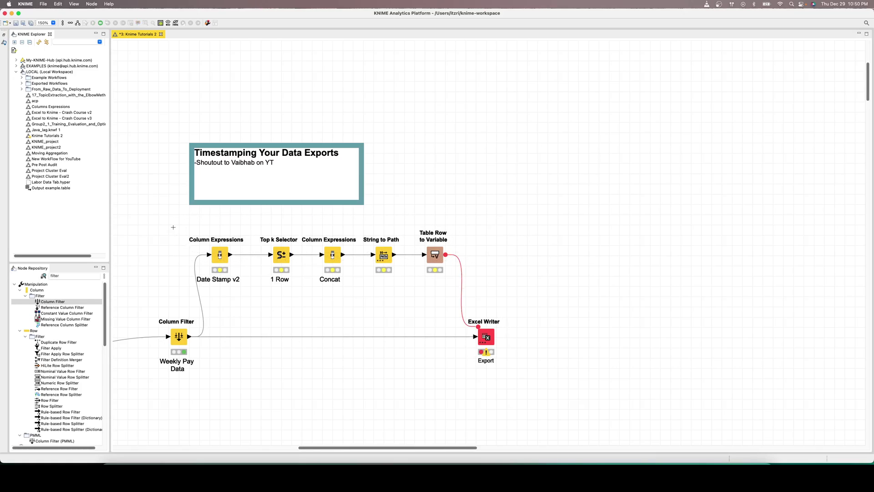
pyautogui.moveTo(174, 227); pyautogui.dragTo(459, 280)
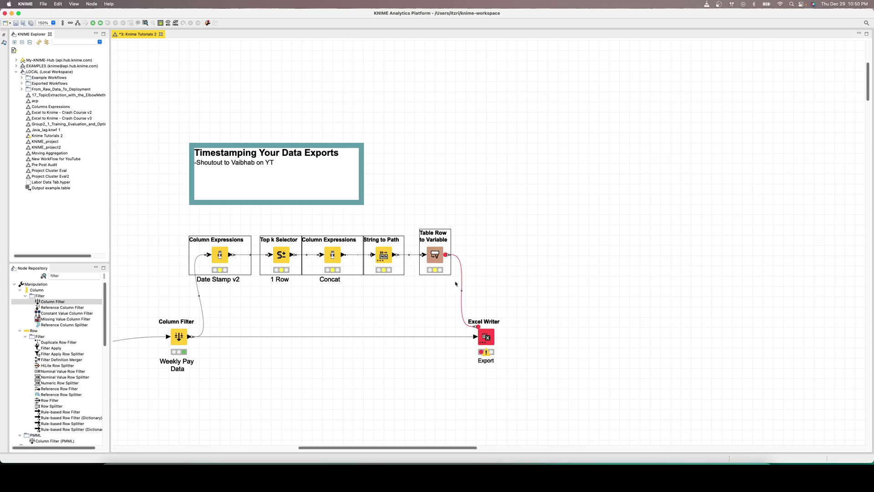
pyautogui.click(455, 276)
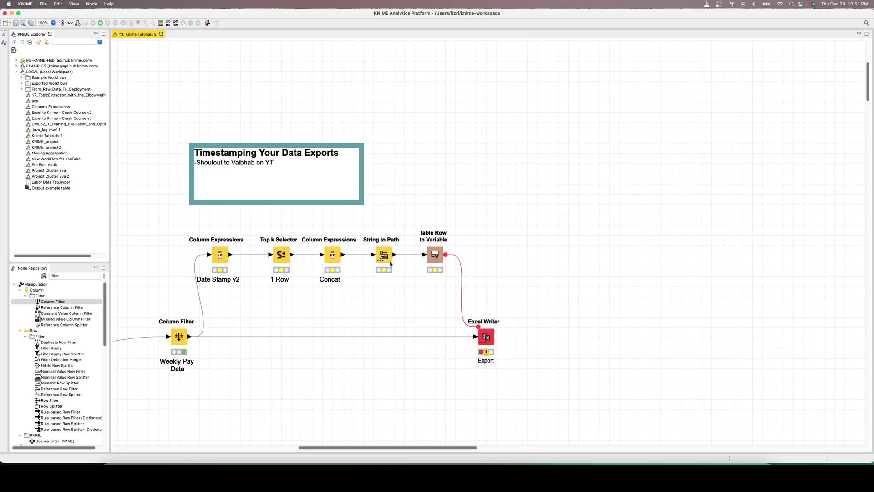
# Compare the today() and today().plusDays(2) expressions, evaluating today() to 2022-12-29
pyautogui.doubleClick(220, 256)
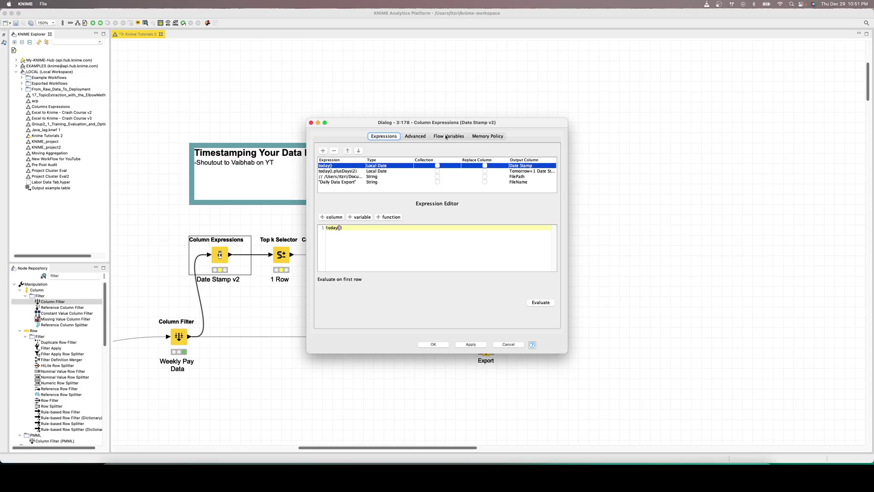
pyautogui.moveTo(425, 123); pyautogui.dragTo(317, 151)
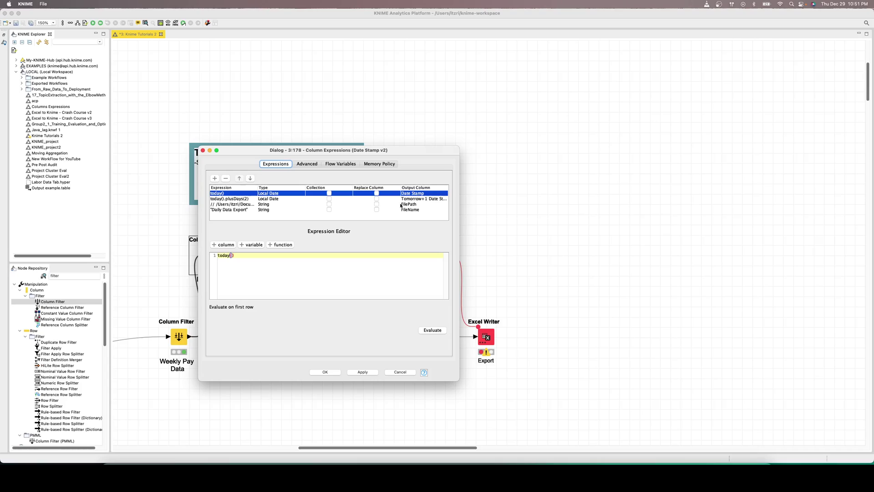
pyautogui.moveTo(239, 257); pyautogui.dragTo(217, 256)
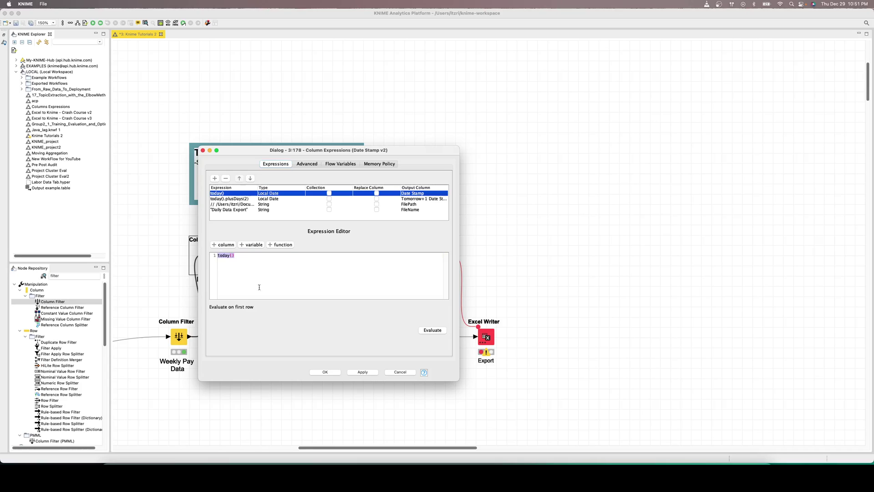
pyautogui.click(247, 259)
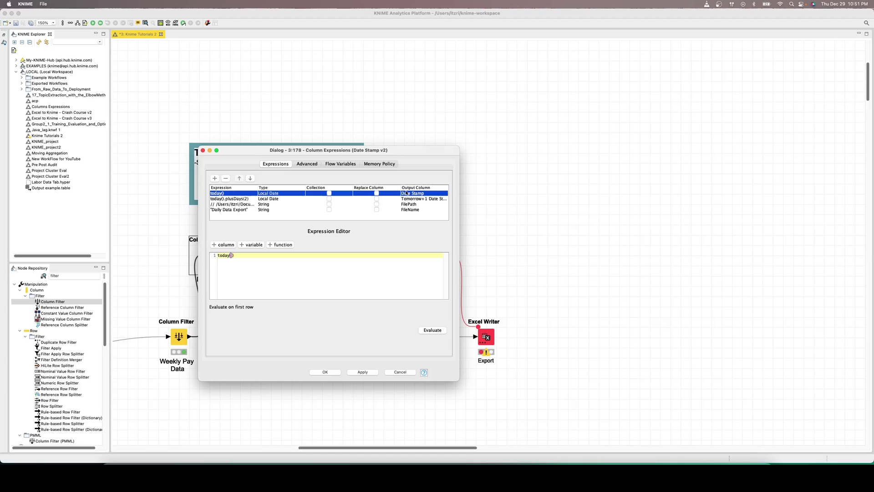
pyautogui.click(420, 199)
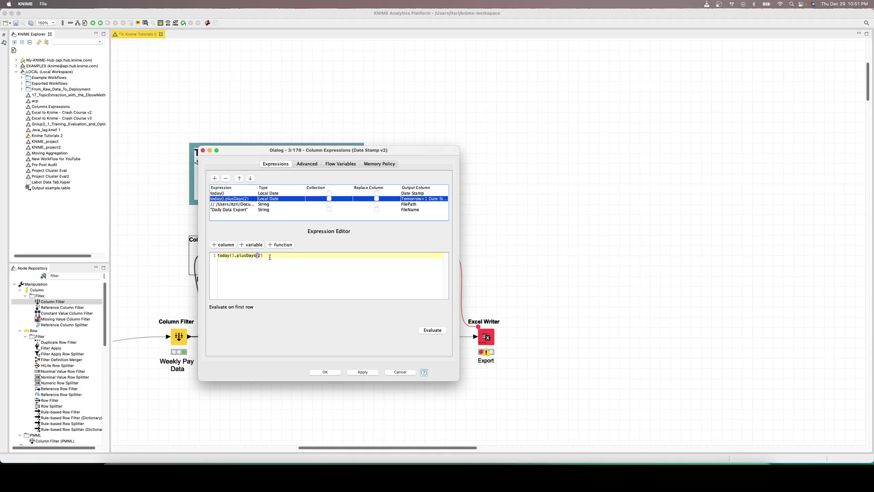
pyautogui.moveTo(269, 258); pyautogui.dragTo(203, 257)
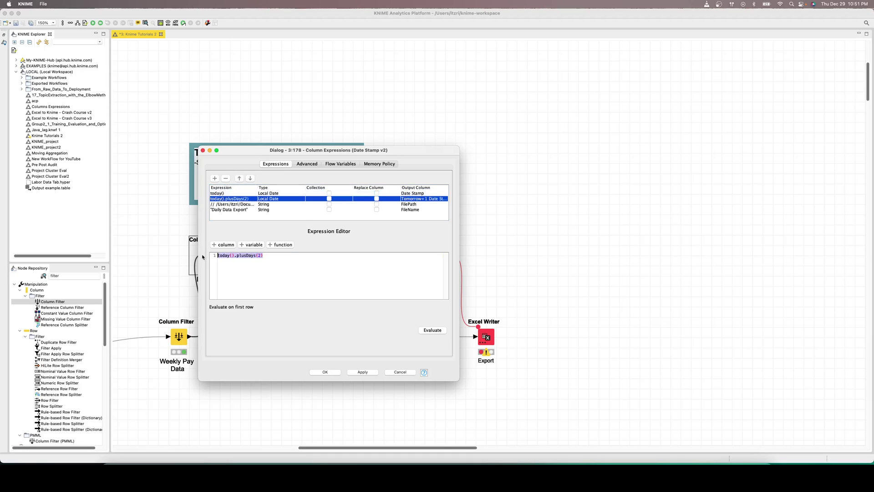
pyautogui.click(268, 257)
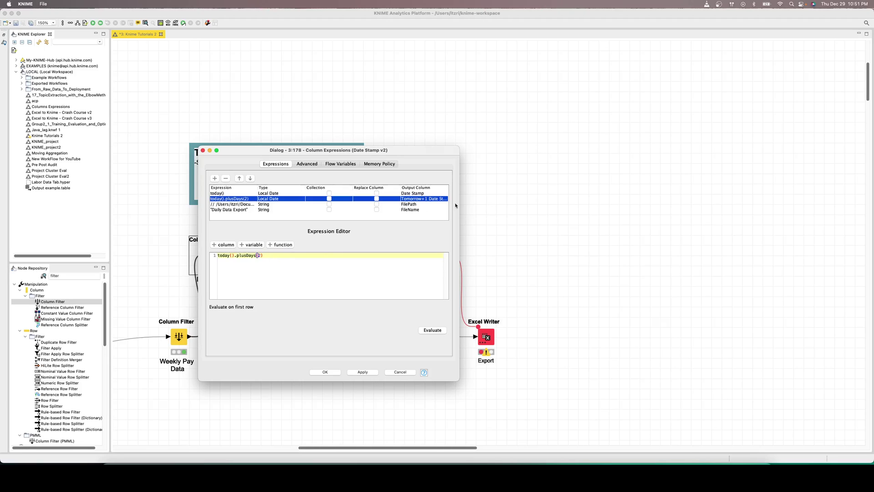
pyautogui.click(227, 194)
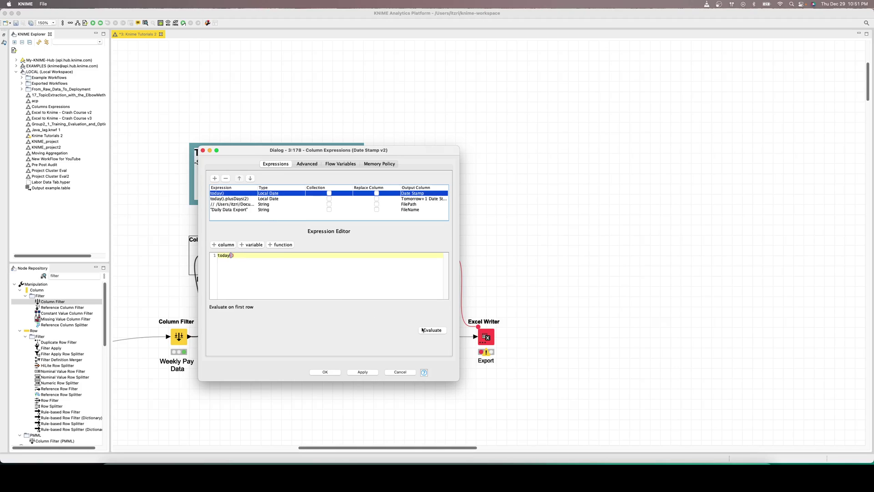
pyautogui.click(439, 331)
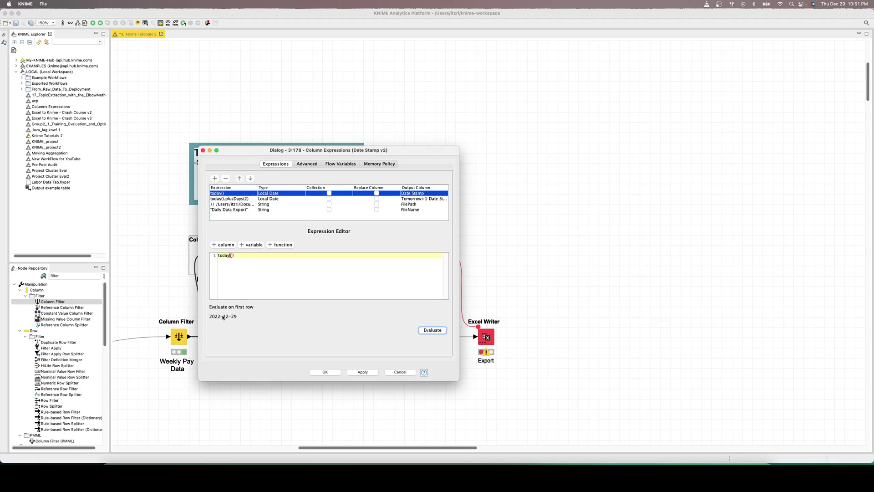
pyautogui.moveTo(238, 317); pyautogui.dragTo(210, 317)
# Review the FilePath folder string and the 'Daily Data Export' FileName expression
pyautogui.click(233, 205)
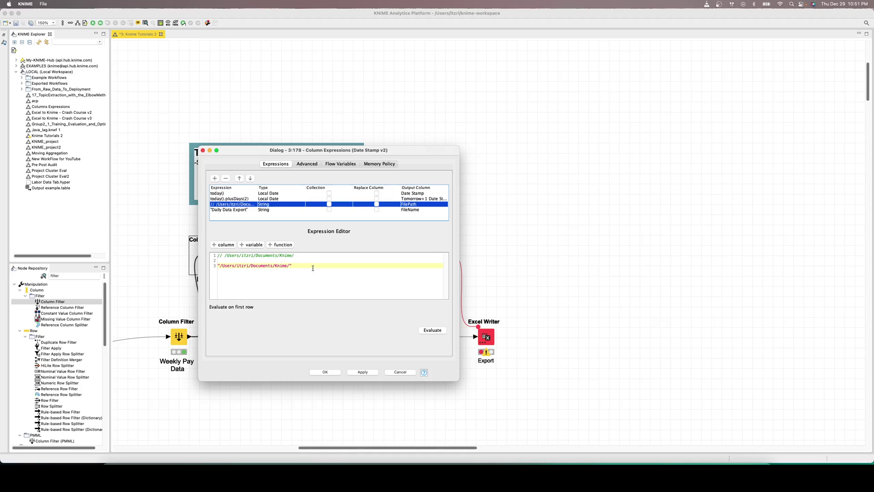
pyautogui.moveTo(293, 265); pyautogui.dragTo(213, 266)
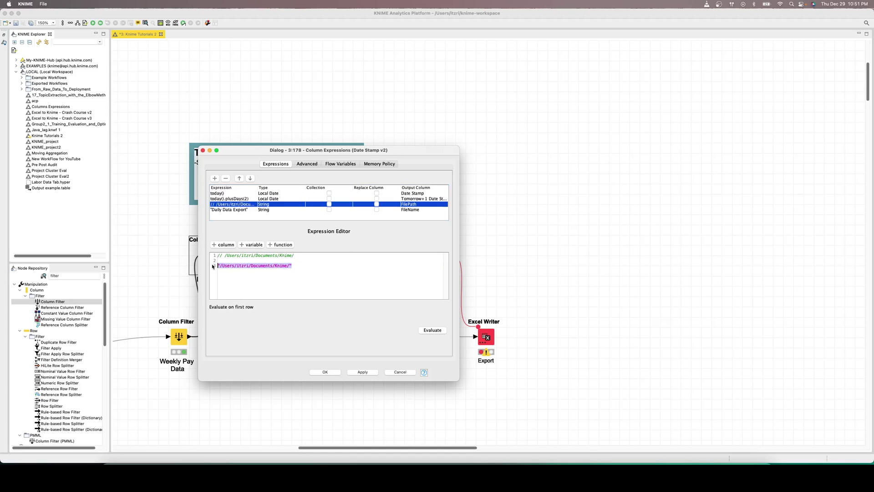
pyautogui.click(306, 265)
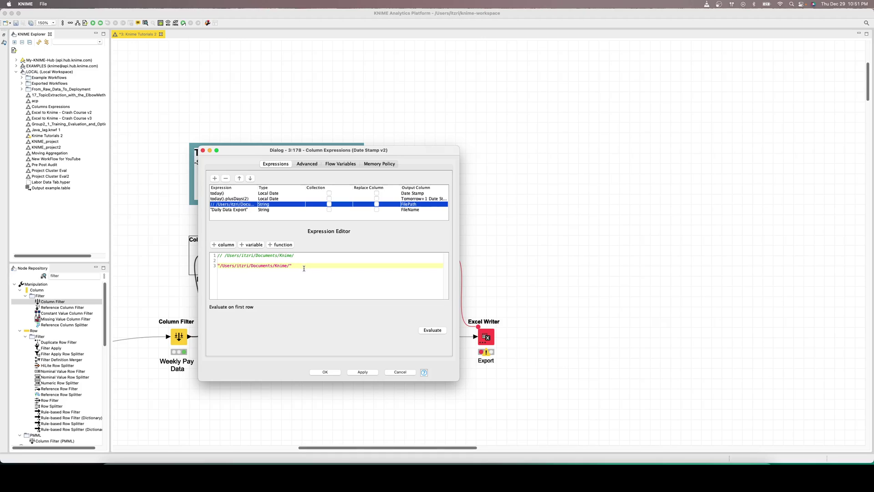
pyautogui.moveTo(227, 267); pyautogui.dragTo(277, 268)
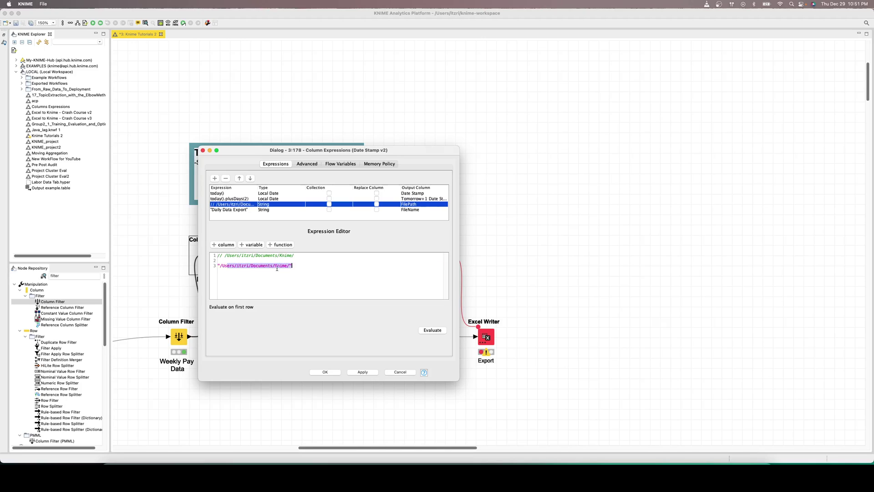
pyautogui.click(301, 265)
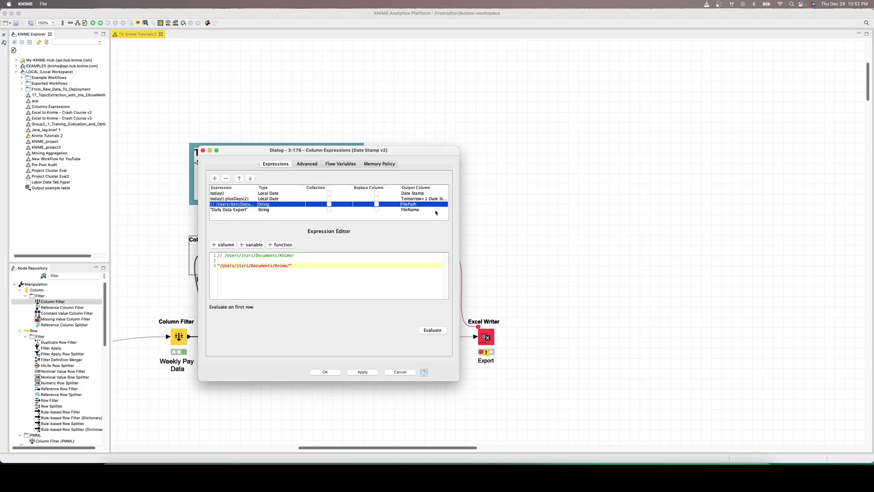
pyautogui.click(415, 210)
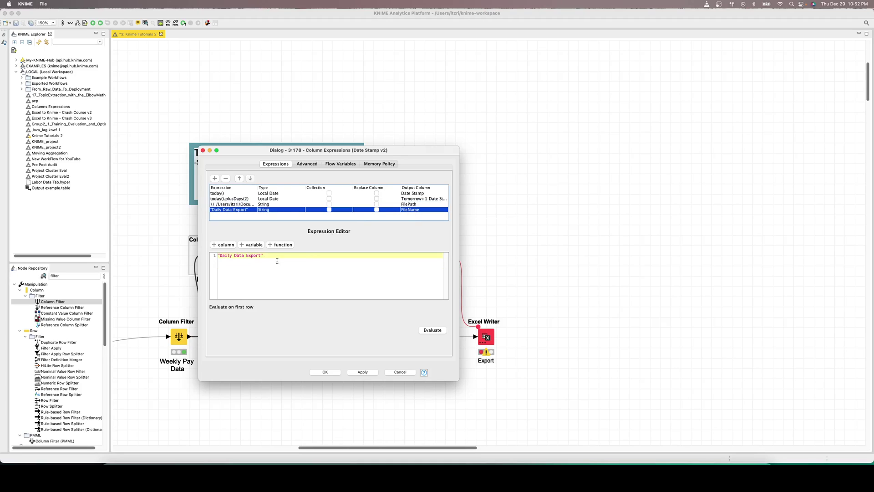
pyautogui.moveTo(279, 255); pyautogui.dragTo(217, 255)
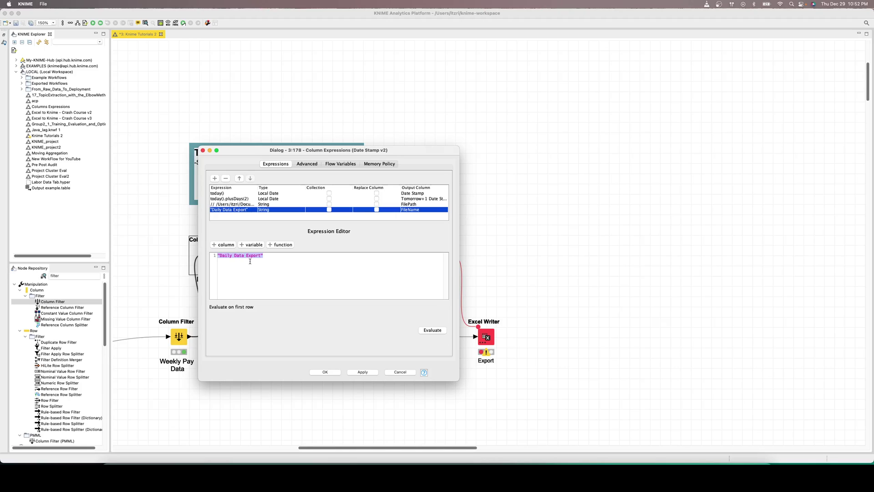
# Re-examine the full FilePath folder path expression
pyautogui.click(236, 204)
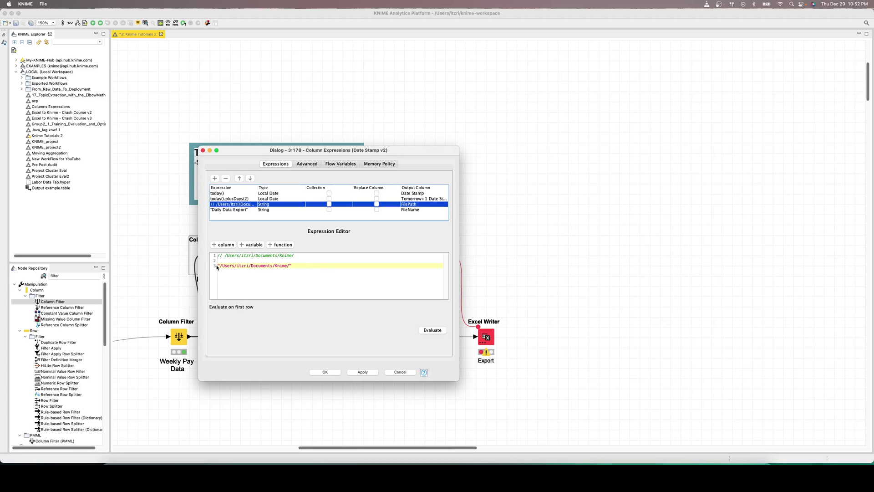
pyautogui.moveTo(217, 267); pyautogui.dragTo(296, 266)
pyautogui.click(305, 265)
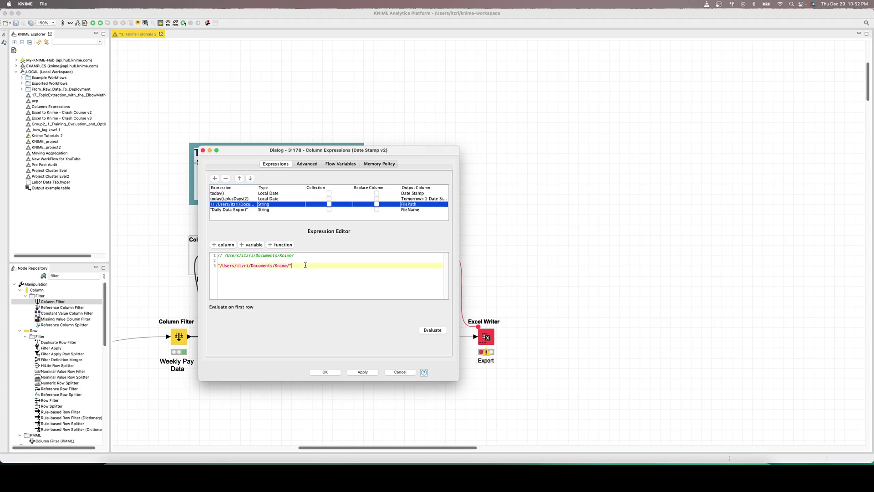
pyautogui.moveTo(221, 266)
pyautogui.mouseDown()
pyautogui.moveTo(296, 266)
pyautogui.moveTo(209, 268)
pyautogui.mouseUp()
pyautogui.click(300, 266)
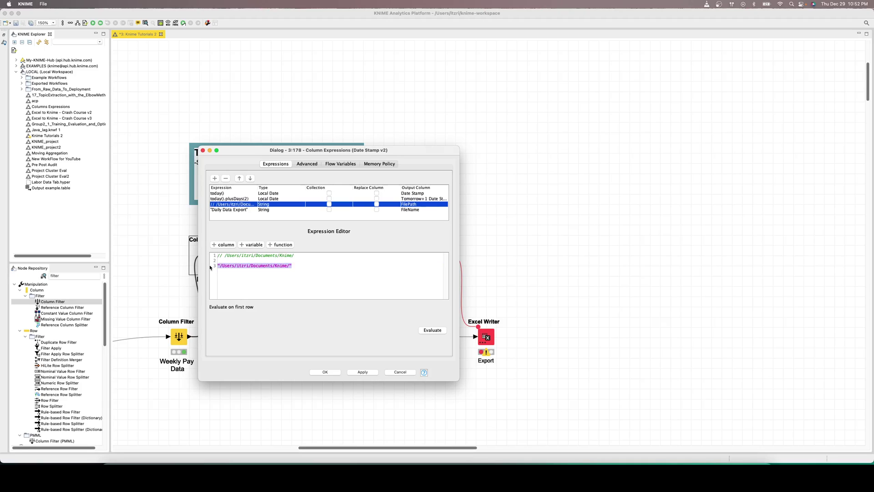
pyautogui.click(325, 269)
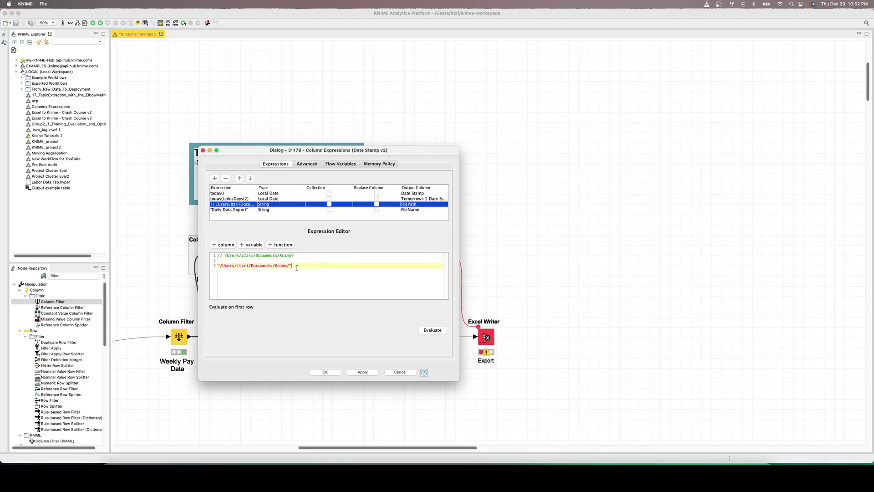
pyautogui.moveTo(295, 266); pyautogui.dragTo(196, 268)
pyautogui.click(305, 264)
pyautogui.click(212, 266)
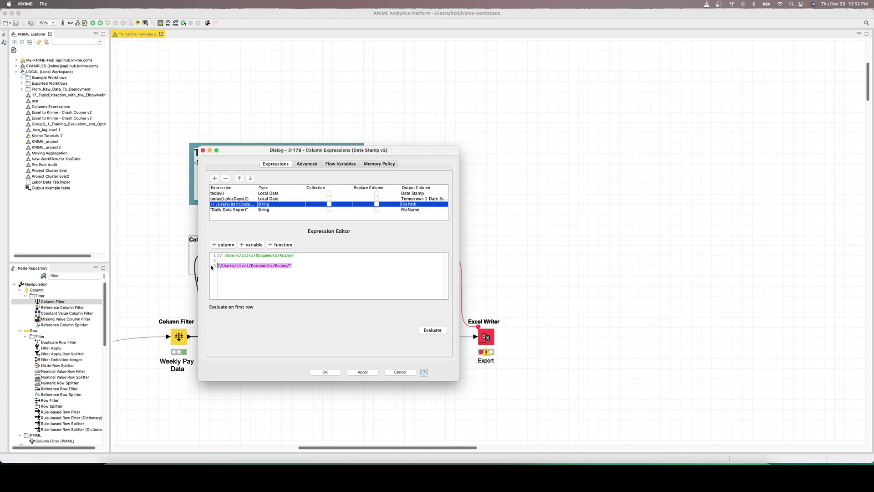
# Recheck the Daily Data Export, today() and FilePath expressions, holding Ctrl for OK - Execute
pyautogui.click(412, 210)
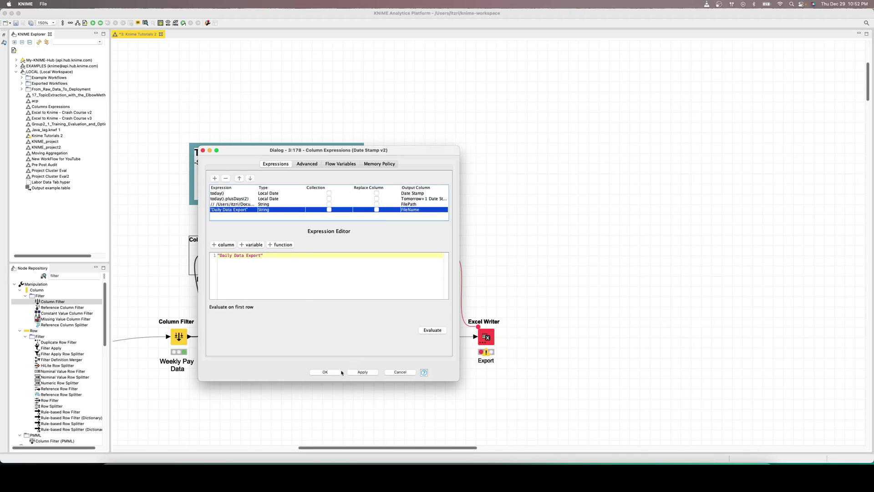
pyautogui.click(229, 193)
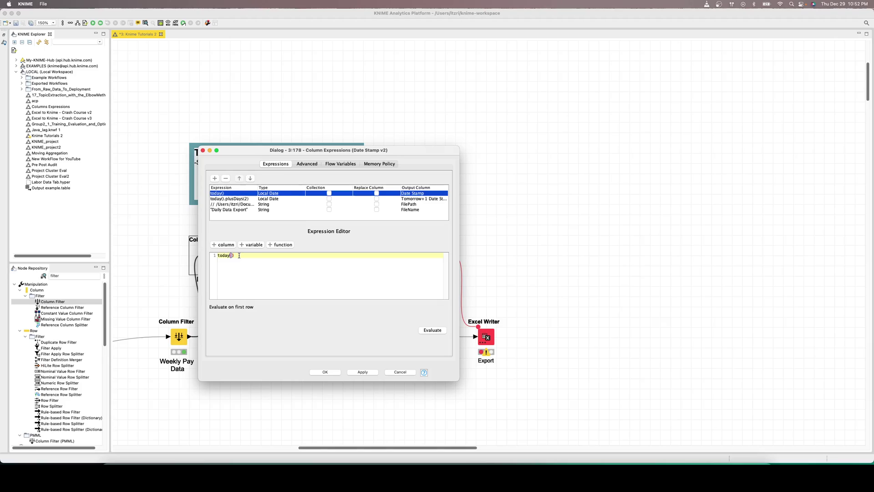
pyautogui.click(274, 204)
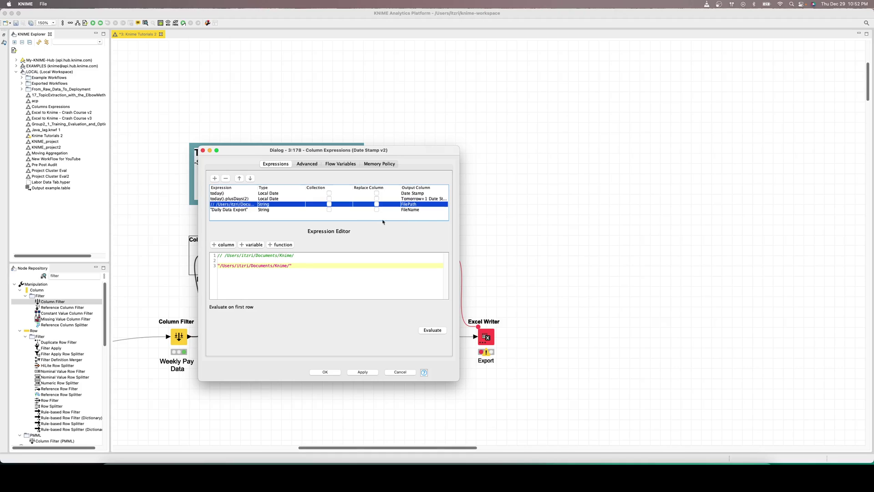
pyautogui.click(244, 210)
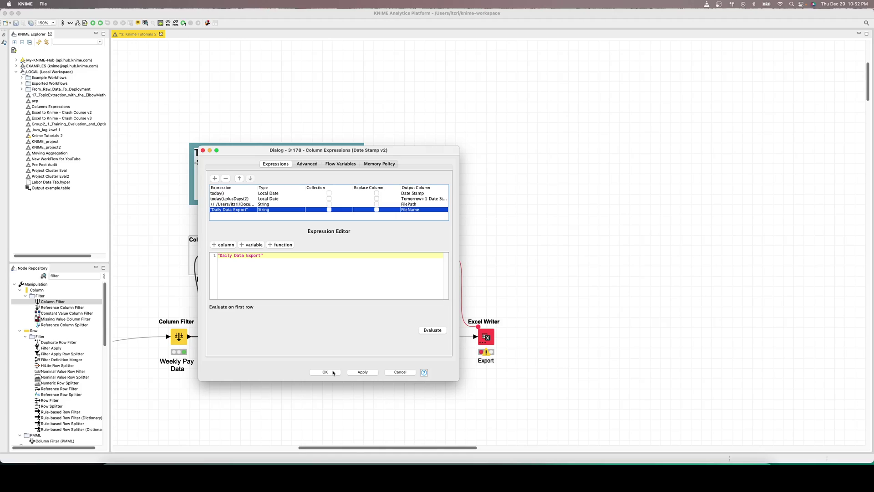
pyautogui.press('ctrl')
pyautogui.press('ctrl')
# Save and execute Date Stamp v2, then open its output table
pyautogui.click(324, 372)
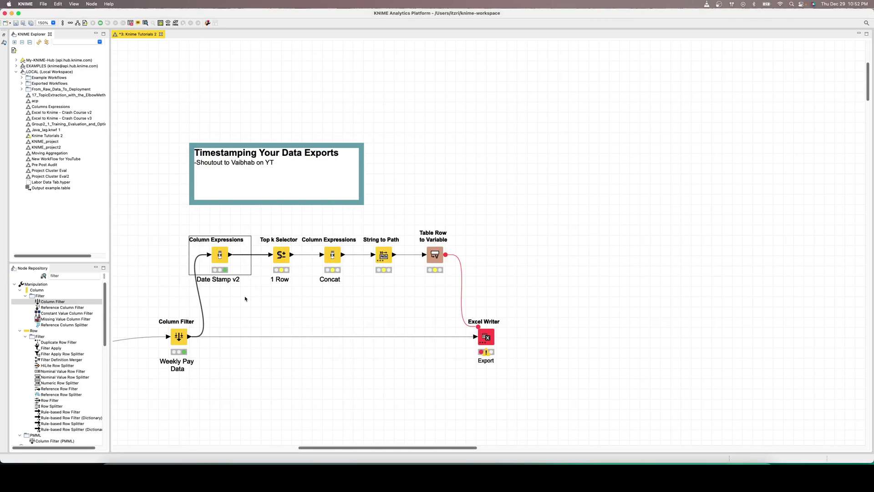
pyautogui.rightClick(220, 263)
pyautogui.click(255, 418)
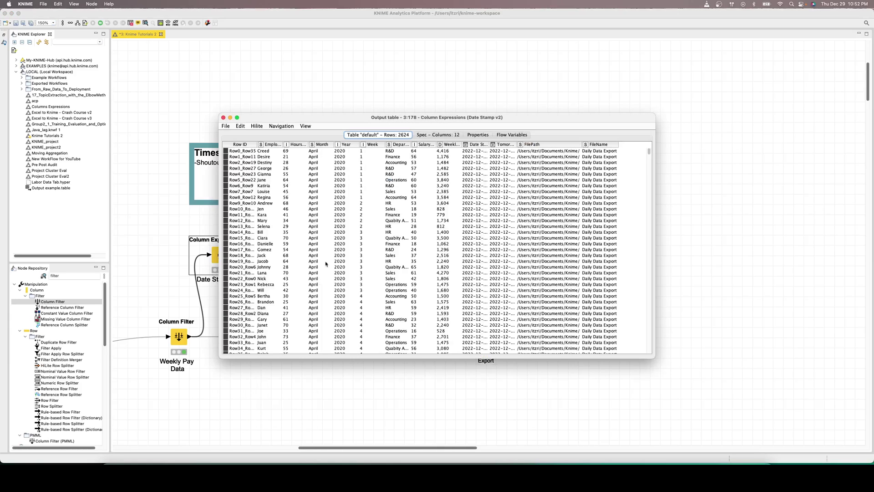
pyautogui.moveTo(421, 118); pyautogui.dragTo(420, 145)
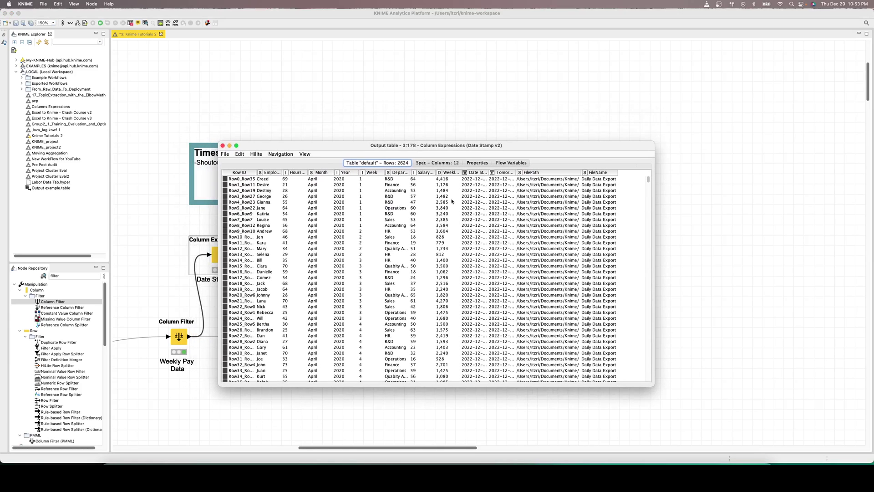
# Widen the window and the Date Stamp and FilePath columns to show 2022-12-29 stamps and full paths
pyautogui.moveTo(488, 173); pyautogui.dragTo(495, 178)
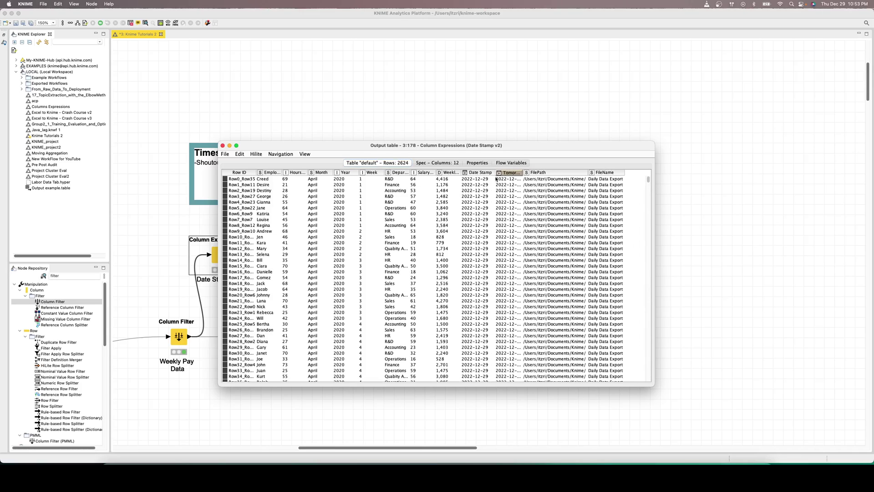
pyautogui.moveTo(654, 179); pyautogui.dragTo(741, 179)
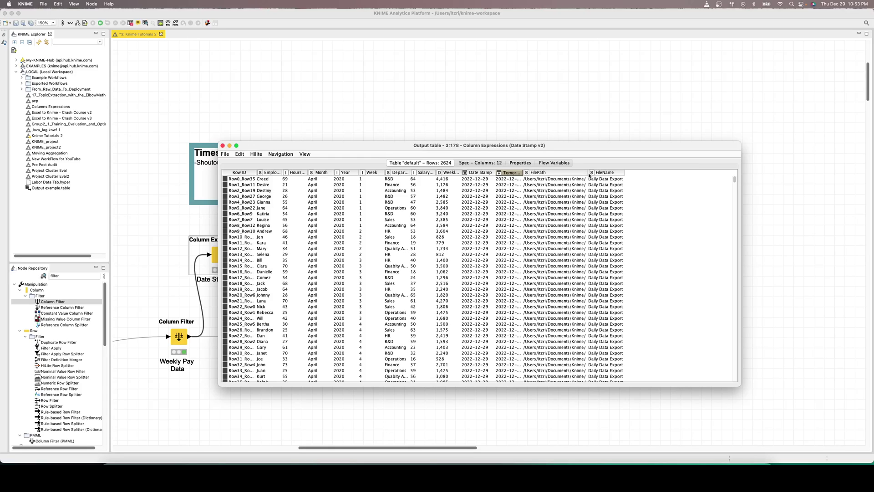
pyautogui.moveTo(588, 174); pyautogui.dragTo(656, 173)
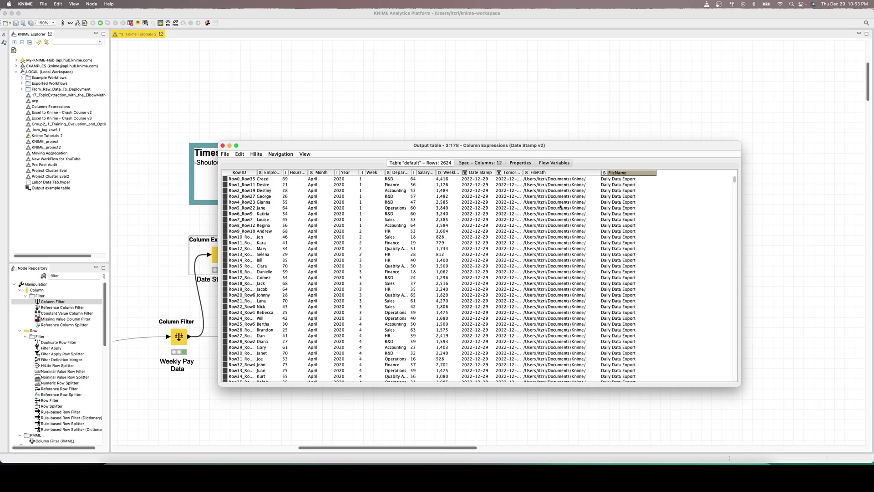
pyautogui.scroll(-20, 524, 236)
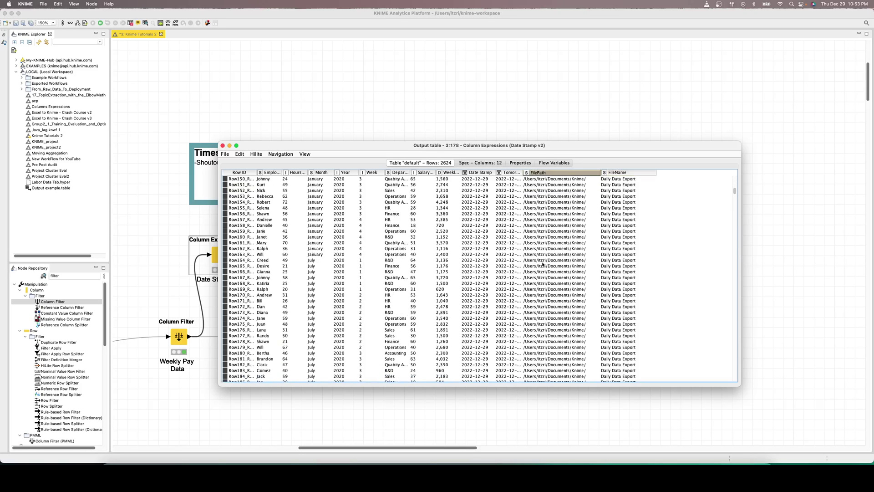
pyautogui.scroll(-2, 467, 197)
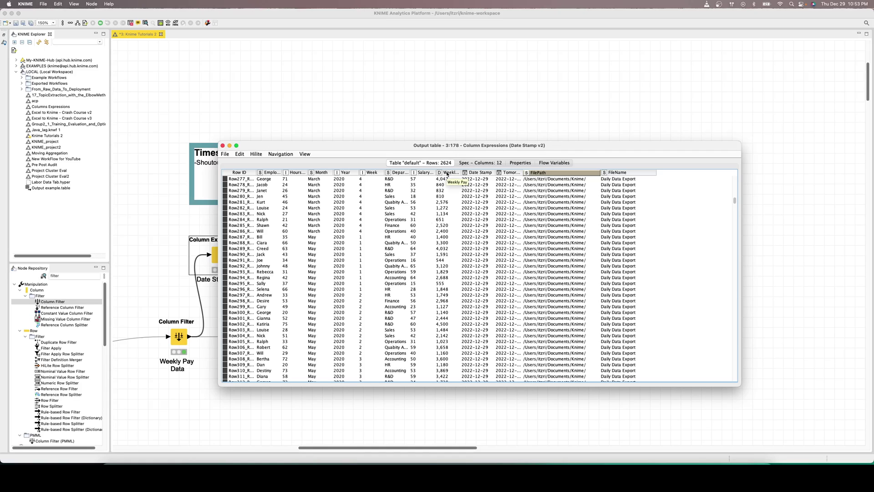
pyautogui.scroll(20, 464, 210)
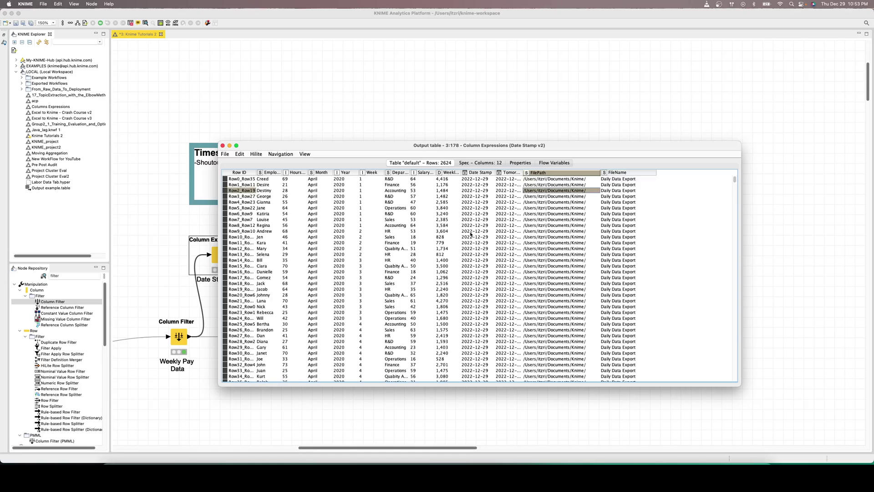
pyautogui.moveTo(613, 179); pyautogui.dragTo(616, 214)
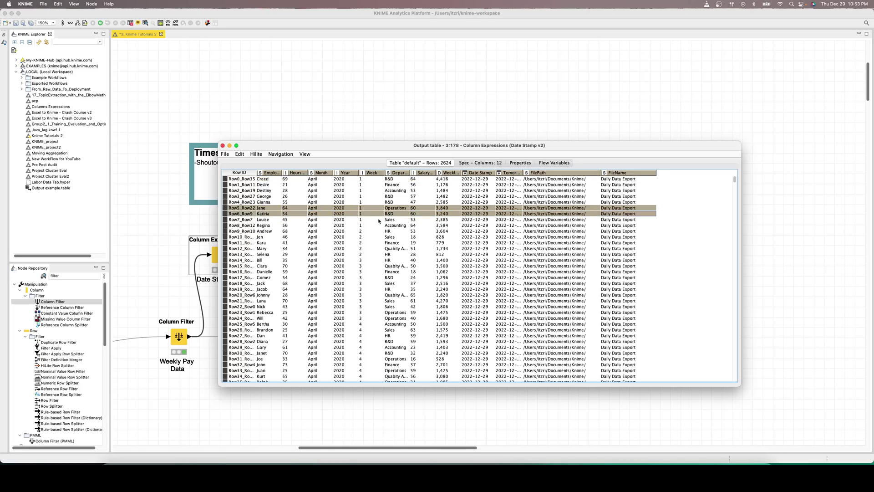
# Close the output table and confirm the Top k Selector keeps 1 row by RowID
pyautogui.click(222, 145)
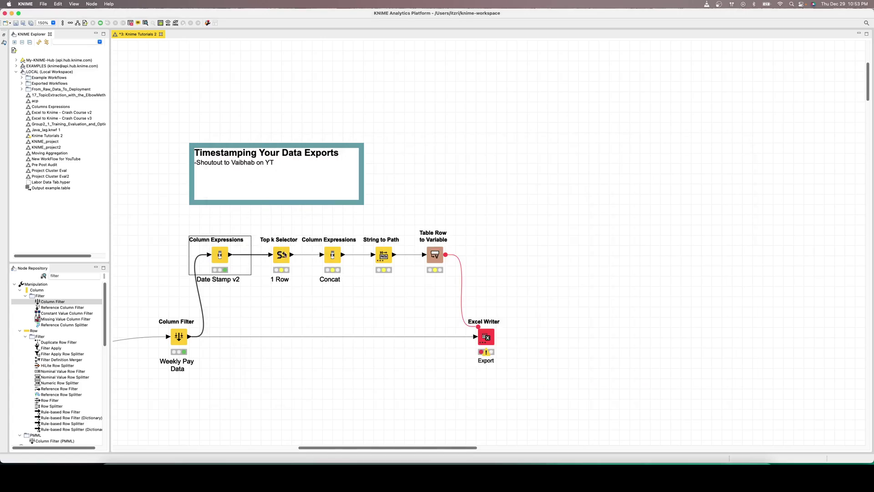
pyautogui.click(281, 255)
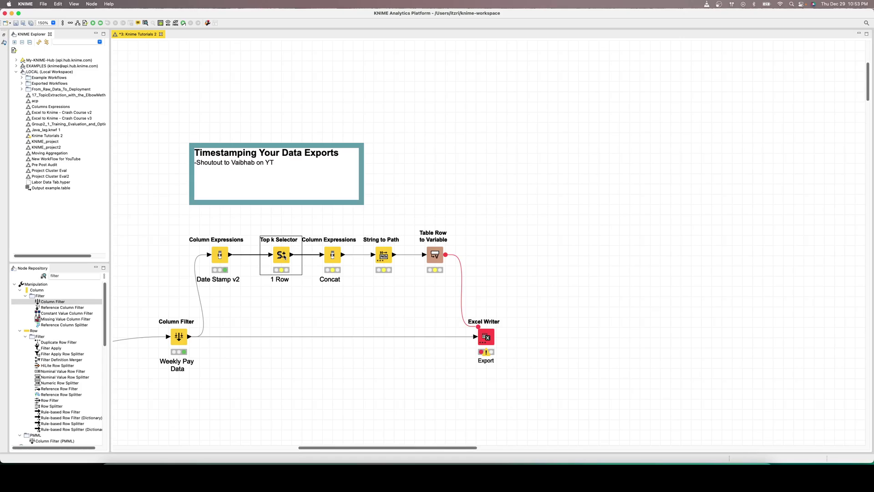
pyautogui.doubleClick(281, 255)
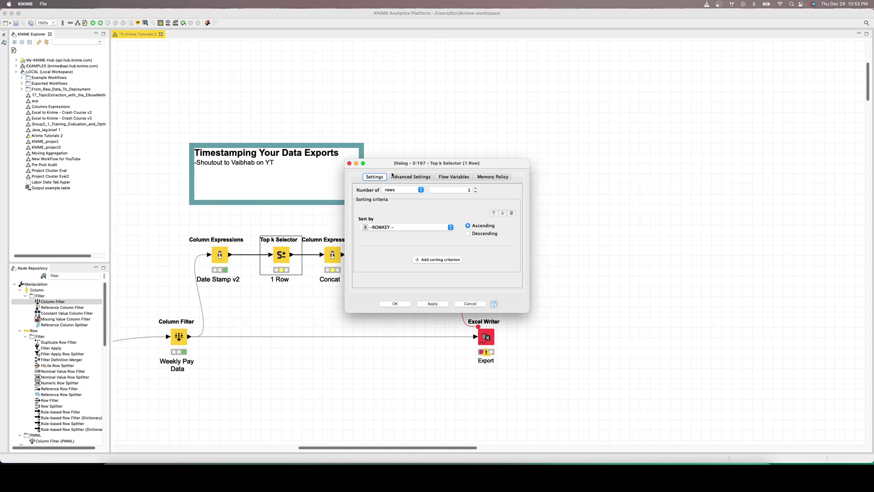
pyautogui.moveTo(395, 166); pyautogui.dragTo(326, 183)
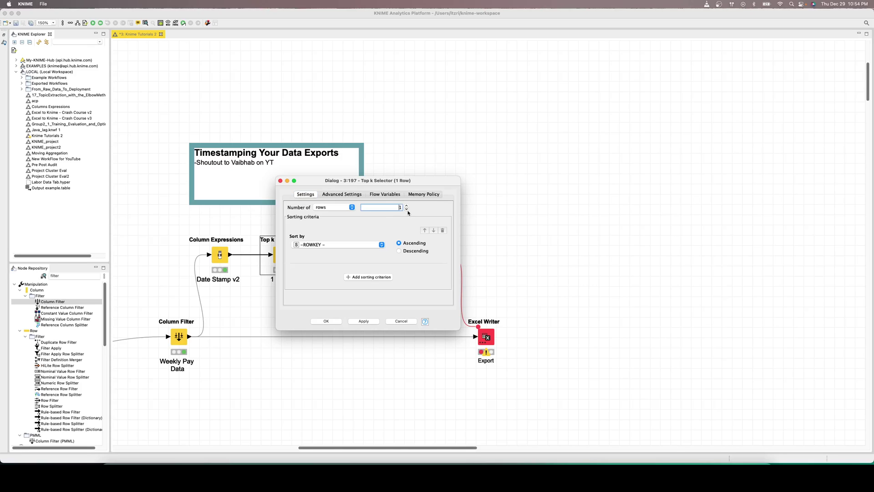
pyautogui.click(406, 210)
pyautogui.click(407, 206)
pyautogui.click(326, 322)
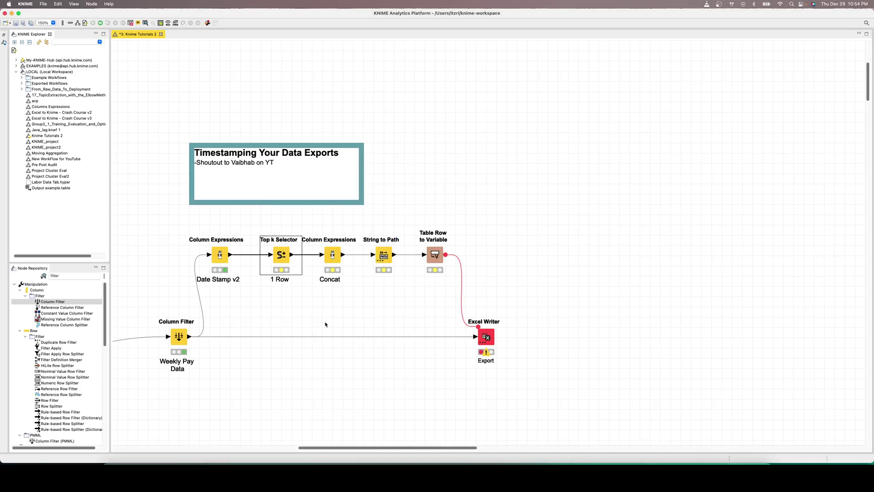
pyautogui.rightClick(282, 262)
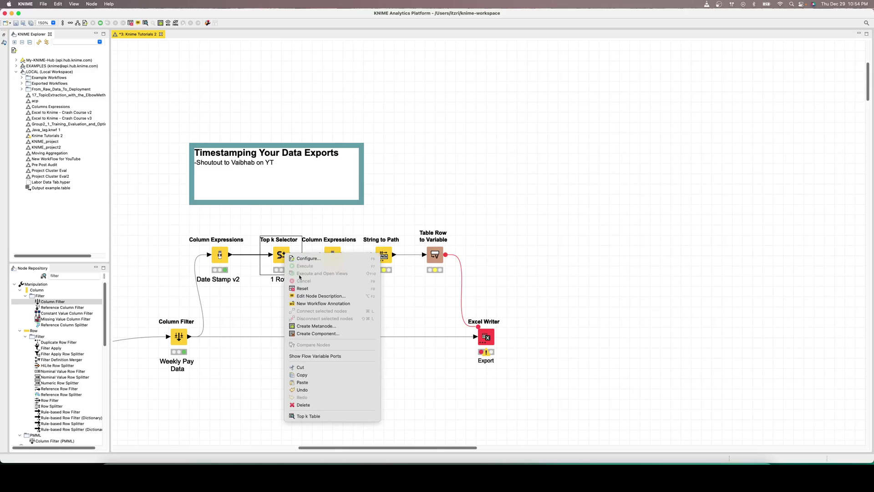
pyautogui.click(303, 416)
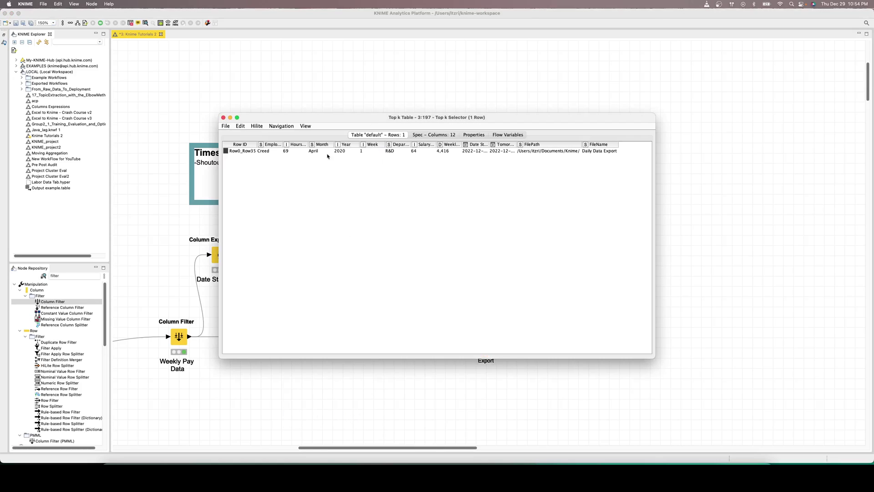
pyautogui.moveTo(272, 153); pyautogui.dragTo(591, 153)
pyautogui.click(223, 118)
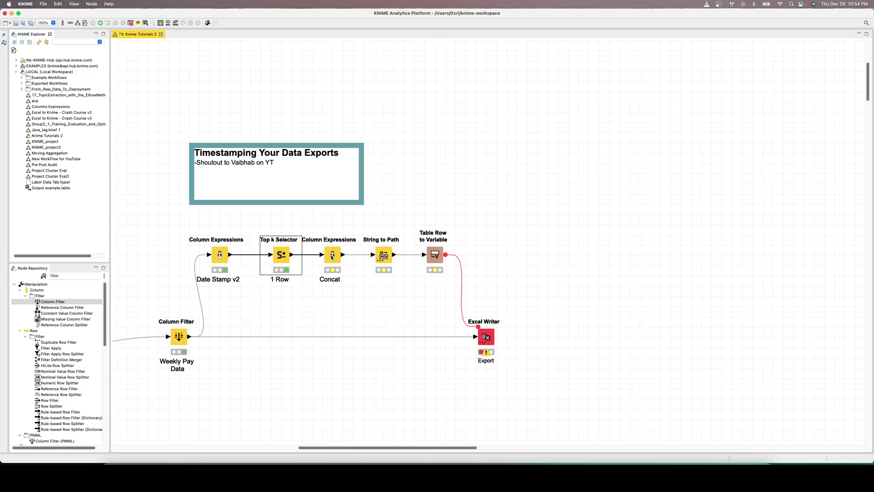
# Review the Concat expression joining FilePath, FileName, a space, Date Stamp and .xlsx
pyautogui.doubleClick(332, 256)
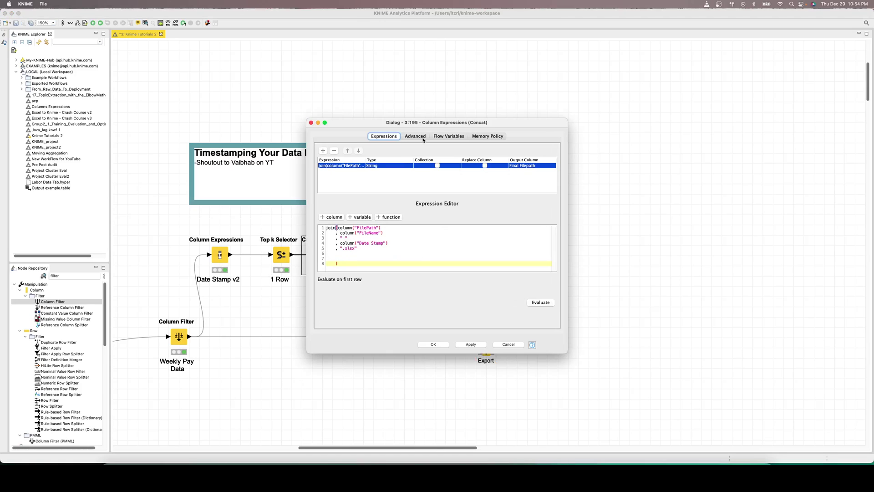
pyautogui.moveTo(475, 114); pyautogui.dragTo(455, 138)
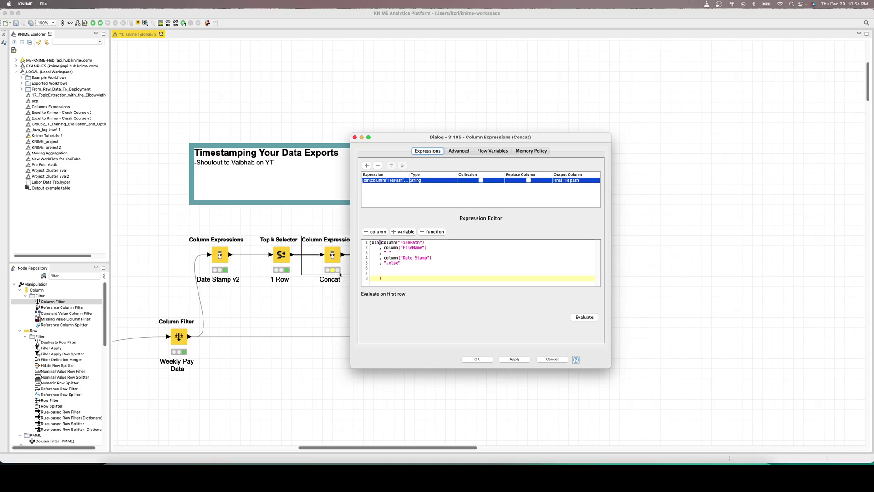
pyautogui.moveTo(402, 141); pyautogui.dragTo(308, 159)
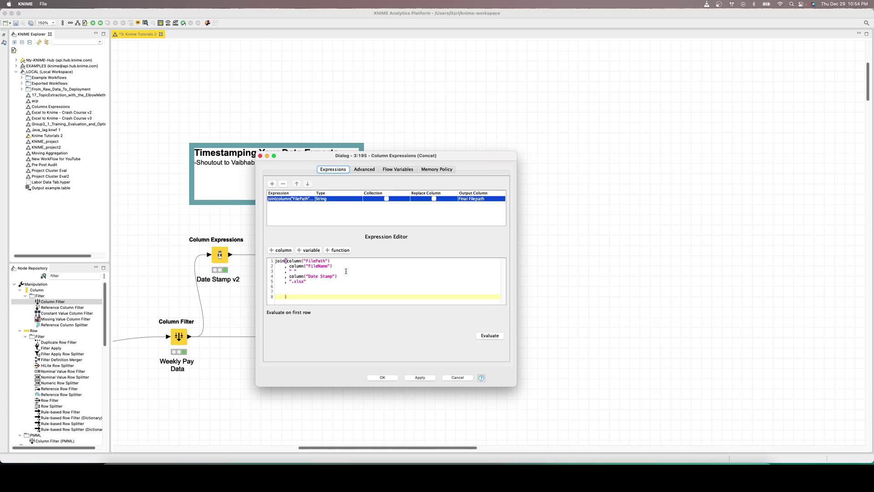
pyautogui.click(299, 261)
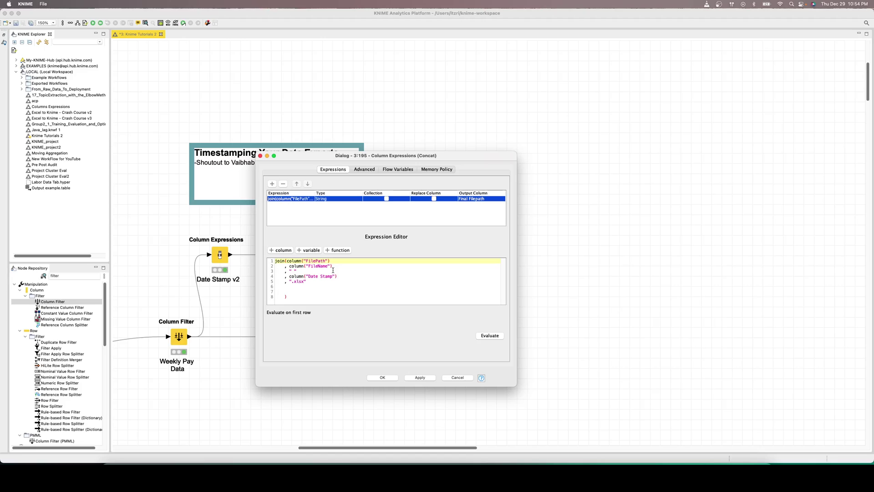
pyautogui.click(315, 266)
pyautogui.click(295, 272)
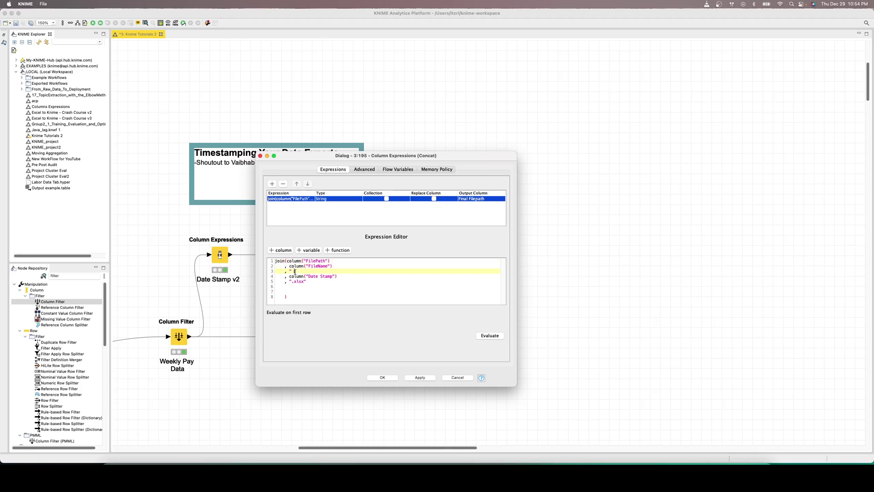
pyautogui.click(327, 276)
pyautogui.click(297, 286)
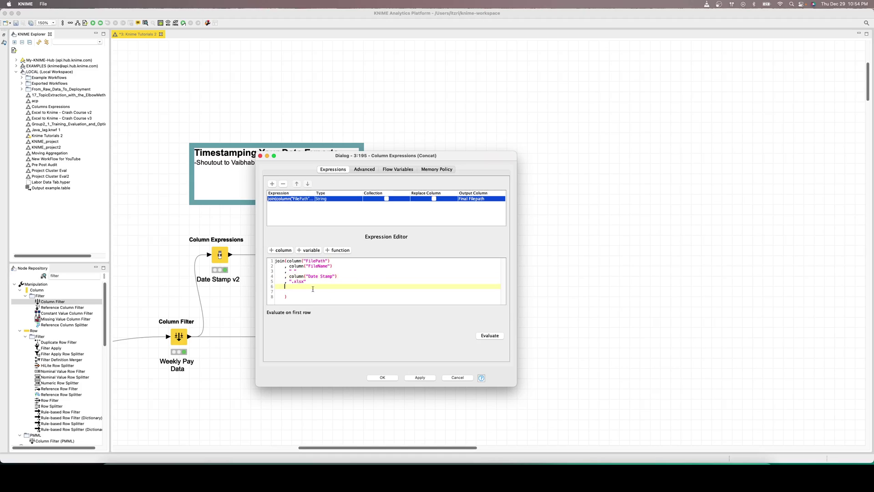
pyautogui.click(303, 281)
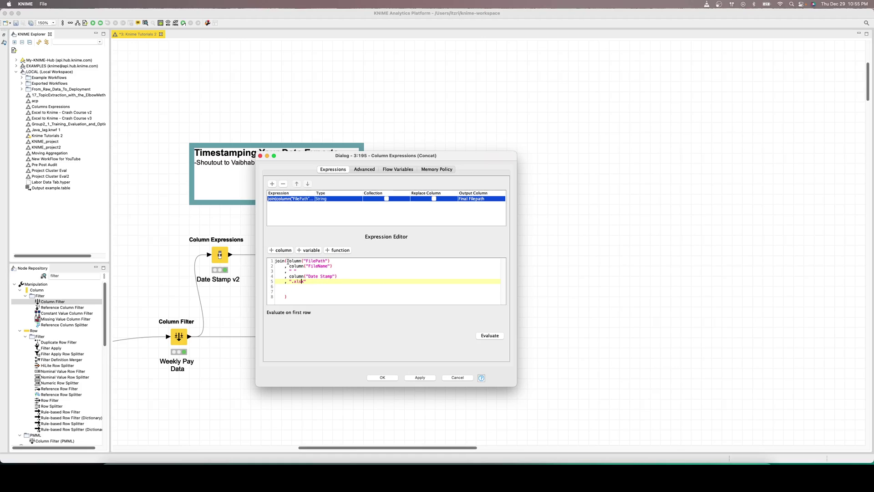
pyautogui.moveTo(322, 289); pyautogui.dragTo(287, 261)
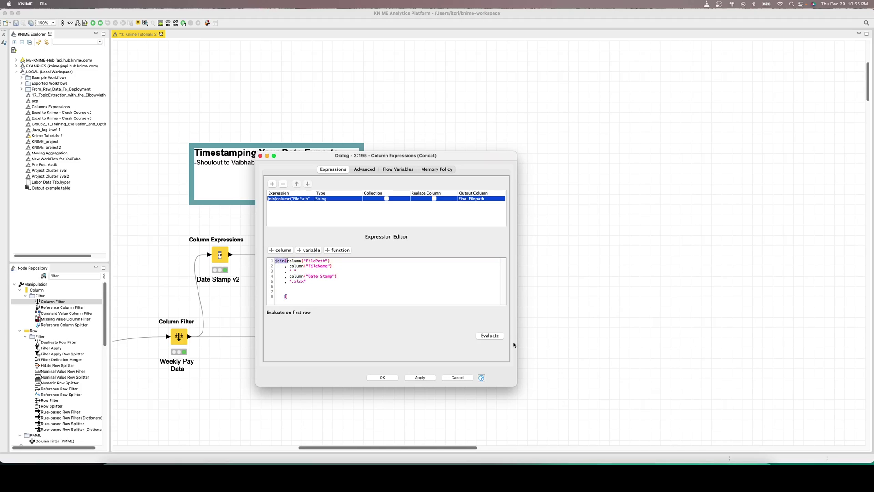
# Evaluate the Concat expression, checking the path ends in Daily Data Export 2022-12-29.xlsx
pyautogui.click(490, 337)
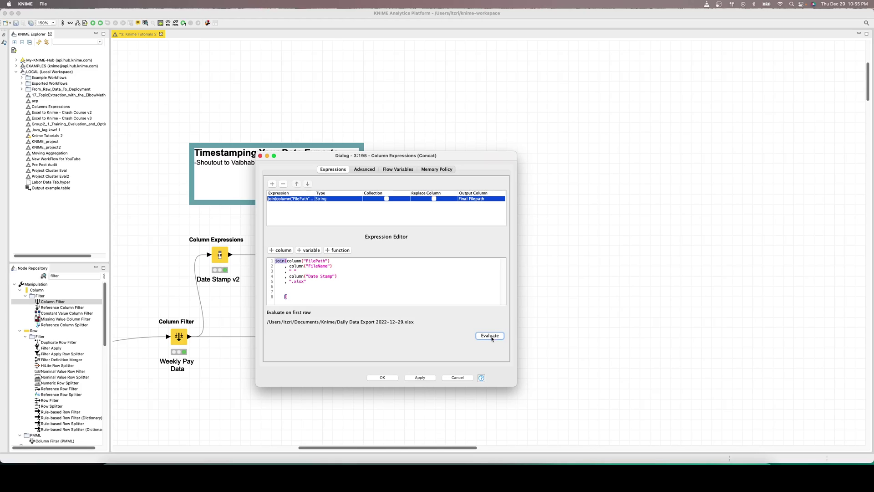
pyautogui.moveTo(268, 323); pyautogui.dragTo(369, 324)
pyautogui.moveTo(373, 324); pyautogui.dragTo(413, 325)
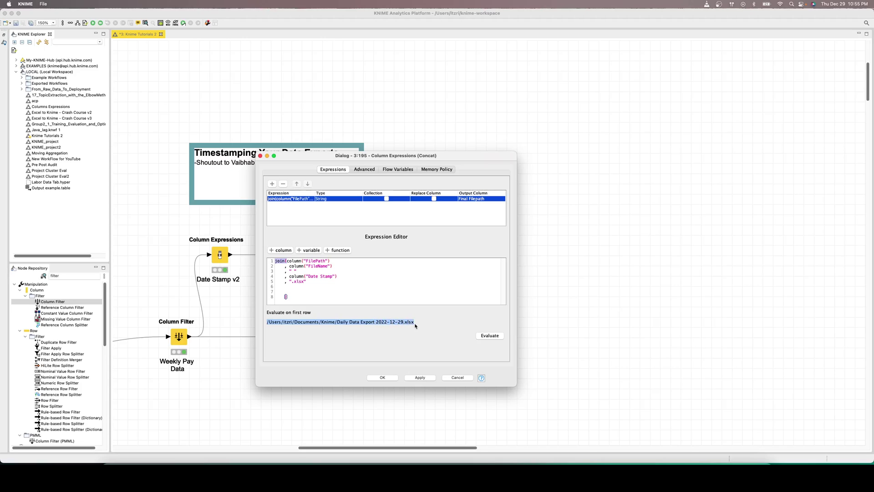
pyautogui.click(418, 325)
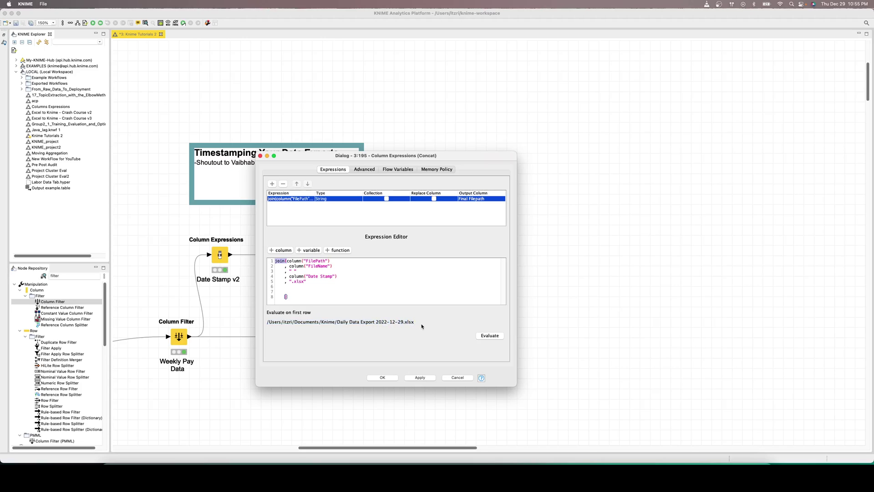
pyautogui.tripleClick(264, 323)
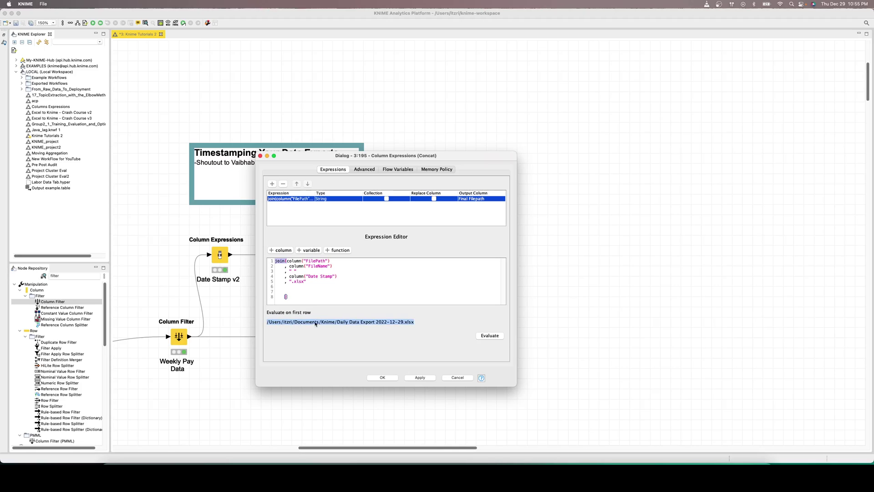
pyautogui.click(423, 324)
pyautogui.moveTo(415, 323); pyautogui.dragTo(260, 326)
# Re-evaluate the expression and apply it with OK - Execute to run the Concat node
pyautogui.moveTo(346, 160); pyautogui.dragTo(573, 53)
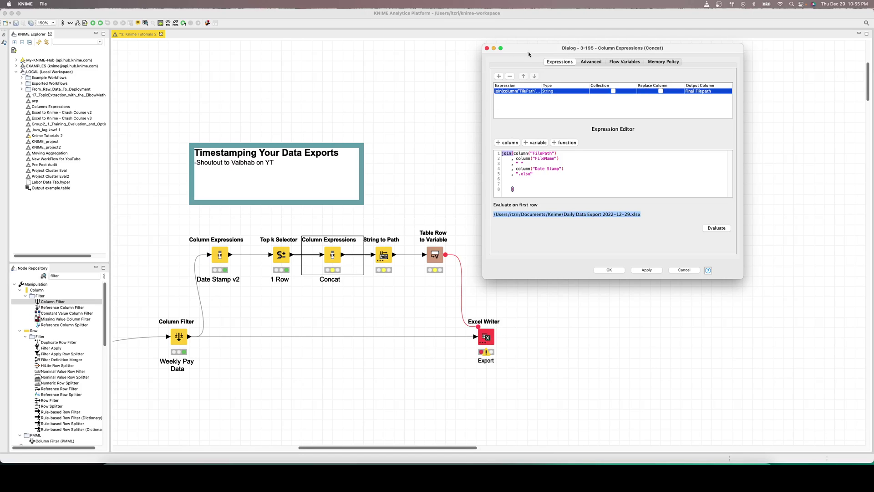
pyautogui.moveTo(529, 54); pyautogui.dragTo(276, 159)
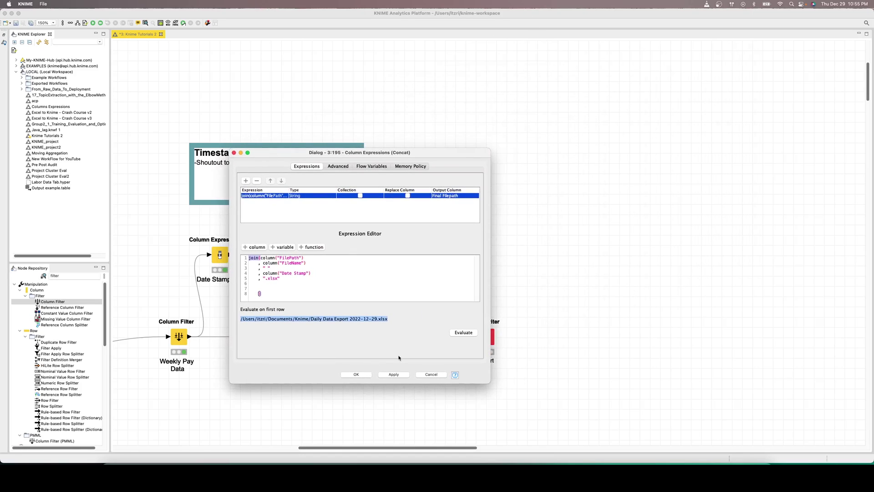
pyautogui.click(473, 333)
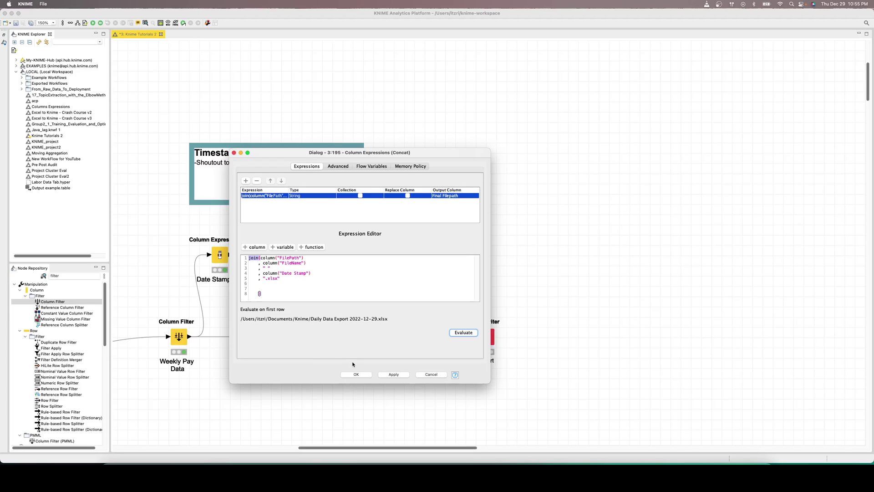
pyautogui.click(357, 375)
pyautogui.press('ctrl')
pyautogui.keyDown('ctrl'); pyautogui.click(356, 375); pyautogui.keyUp('ctrl')
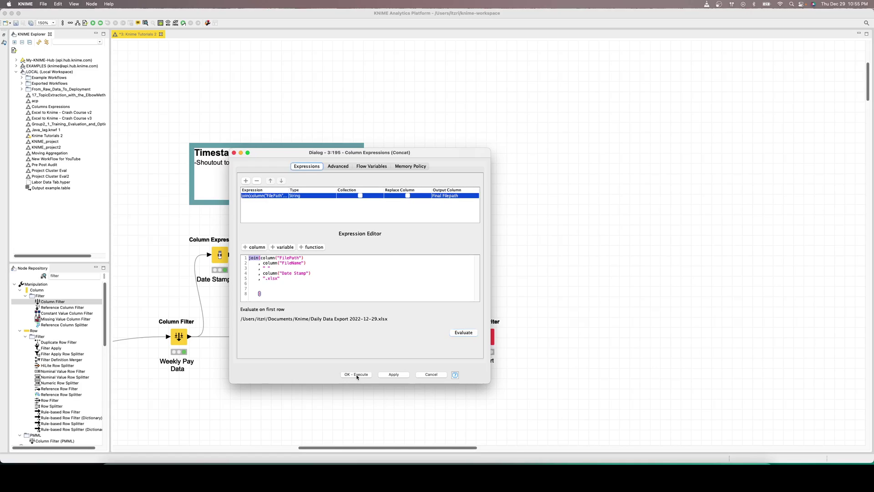
pyautogui.rightClick(329, 256)
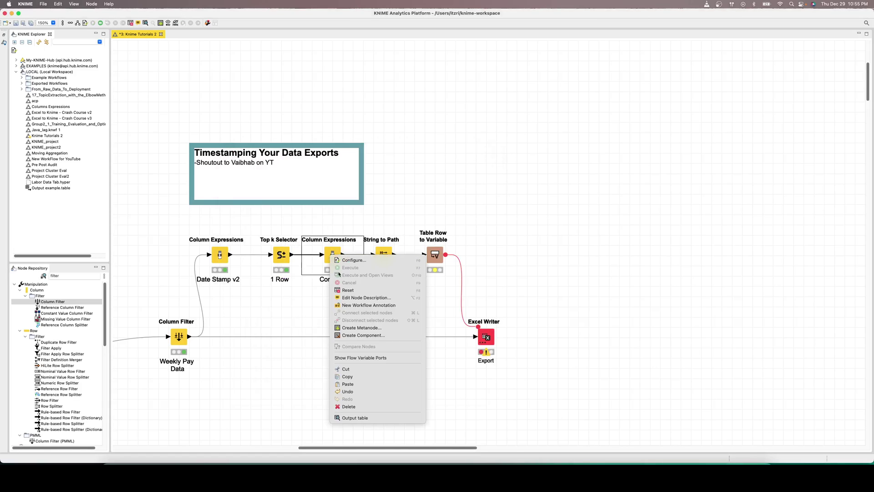
pyautogui.click(360, 417)
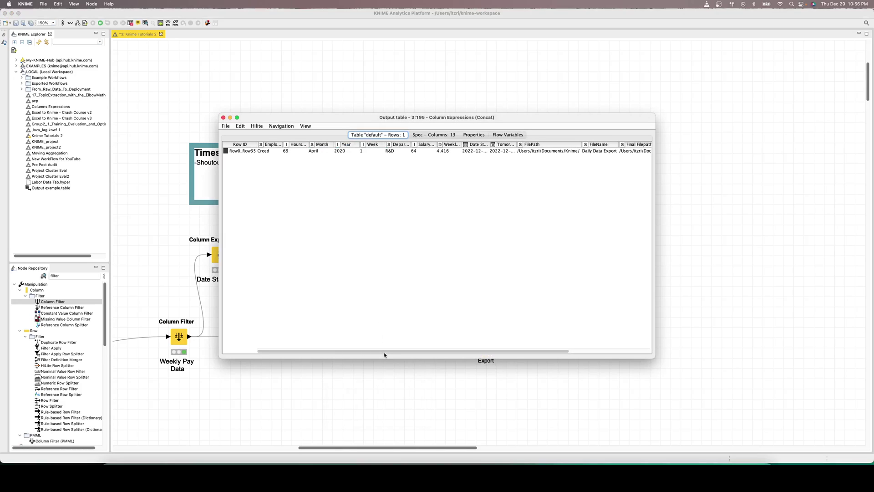
pyautogui.moveTo(384, 352); pyautogui.dragTo(520, 351)
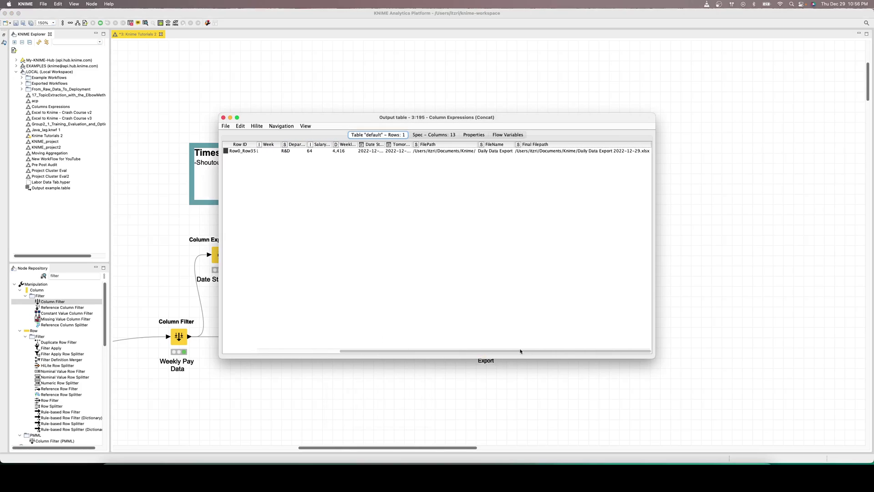
pyautogui.click(543, 144)
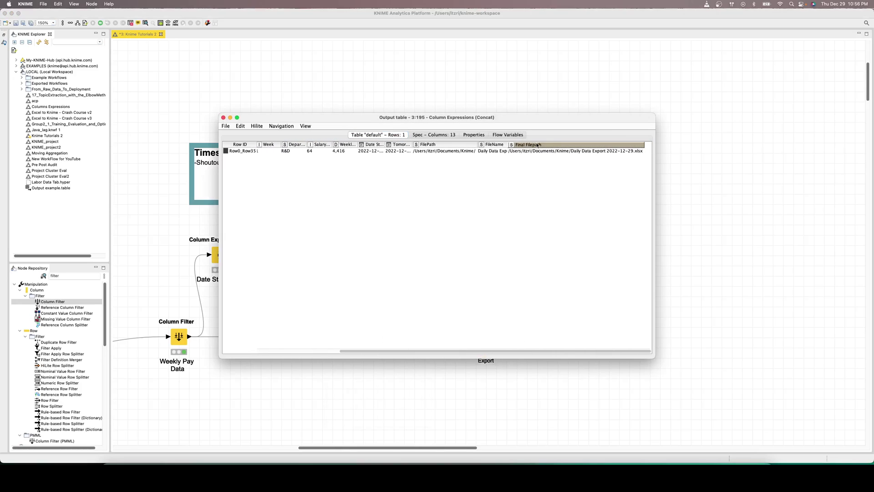
pyautogui.click(608, 152)
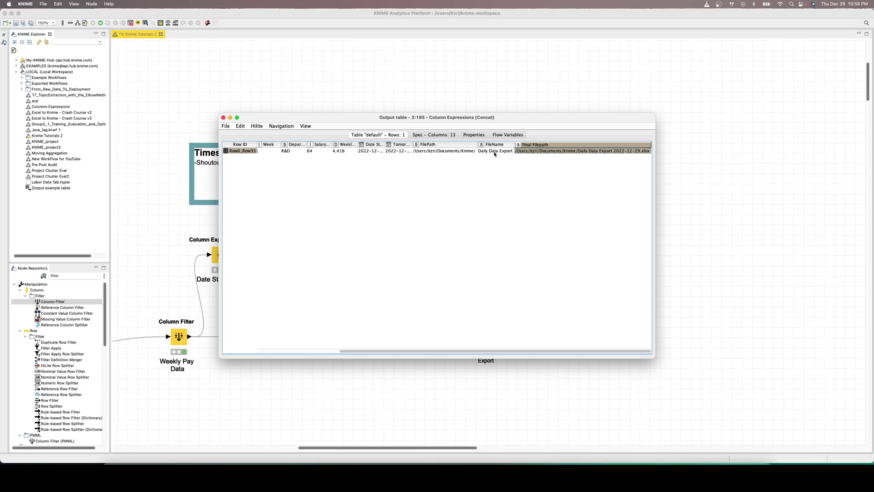
pyautogui.click(445, 152)
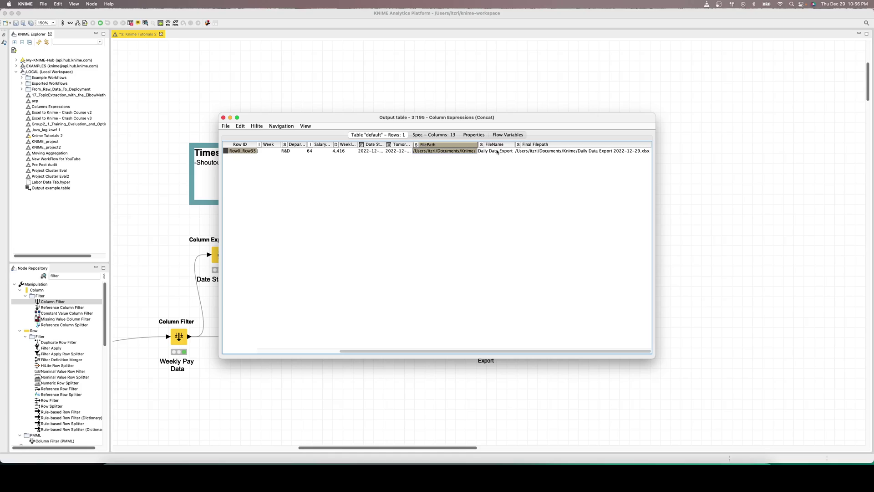
pyautogui.click(373, 152)
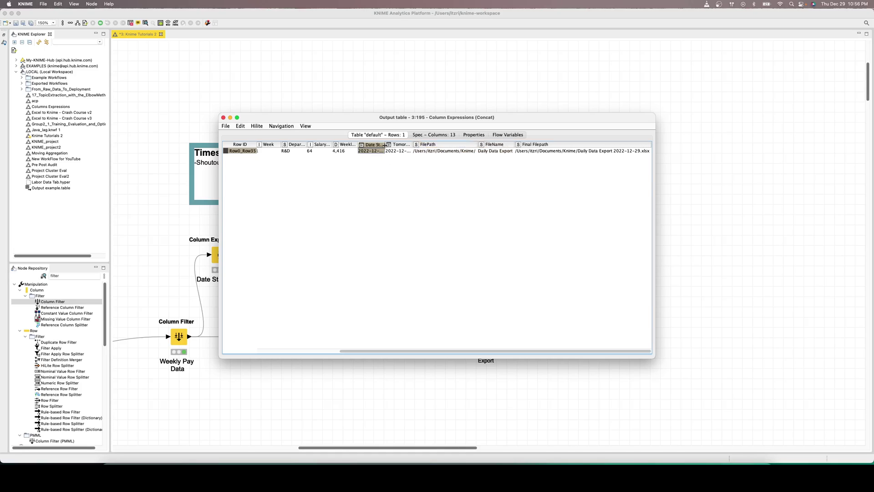
pyautogui.moveTo(385, 145); pyautogui.dragTo(408, 144)
pyautogui.click(585, 152)
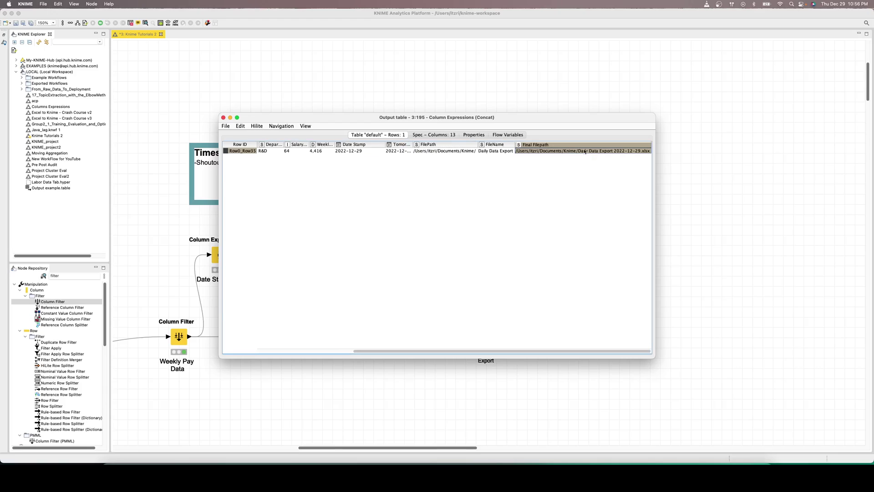
pyautogui.click(223, 117)
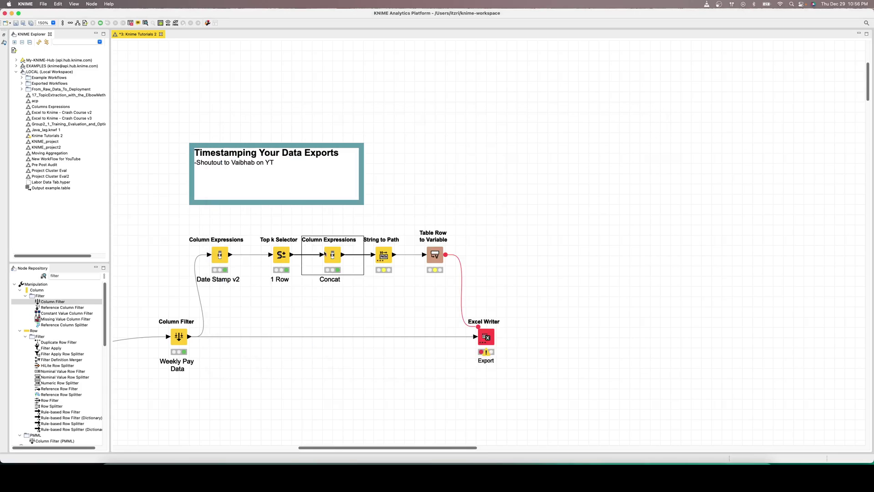
pyautogui.rightClick(333, 255)
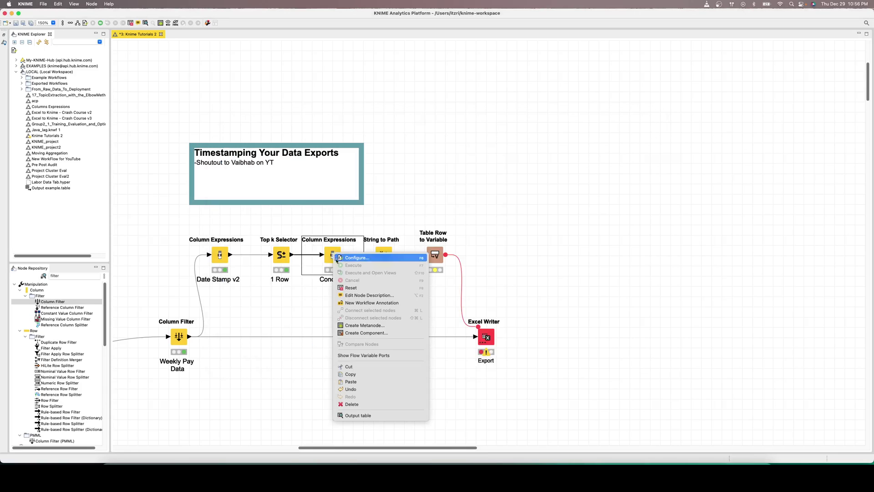
pyautogui.click(353, 415)
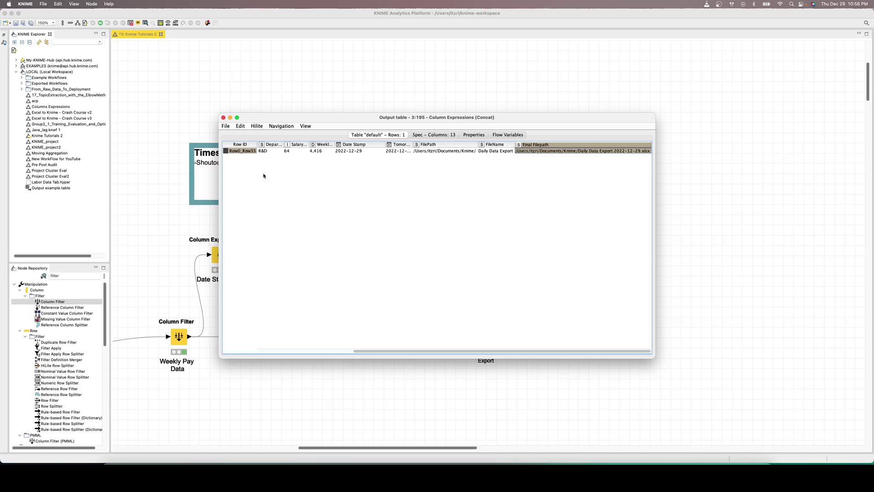
pyautogui.click(223, 117)
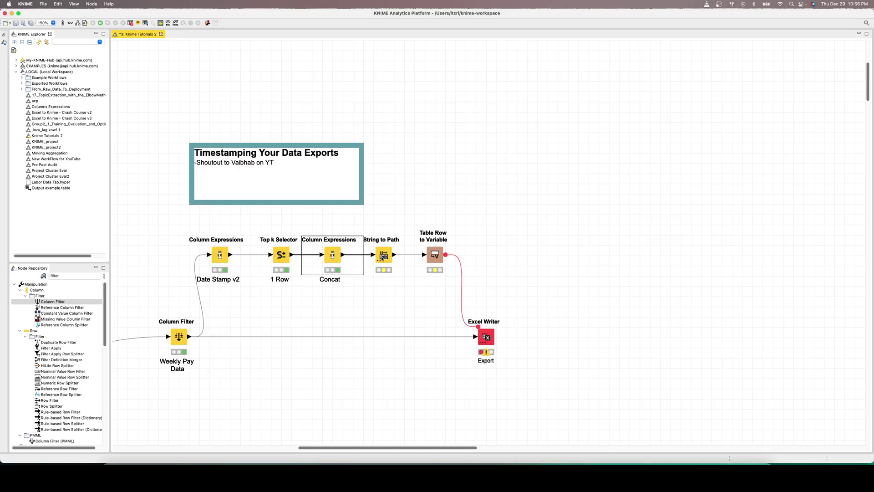
# Set String to Path's column selection to Final Filepath and confirm
pyautogui.doubleClick(382, 257)
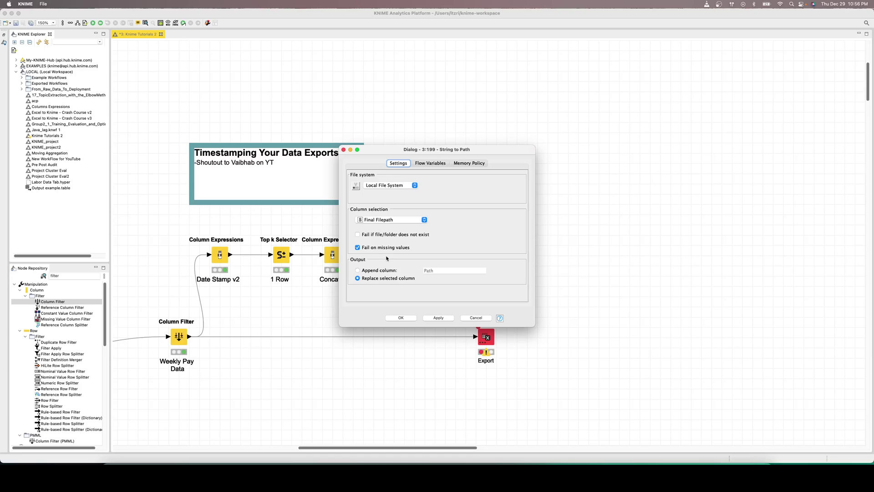
pyautogui.click(382, 219)
pyautogui.click(371, 220)
pyautogui.click(400, 318)
pyautogui.rightClick(382, 260)
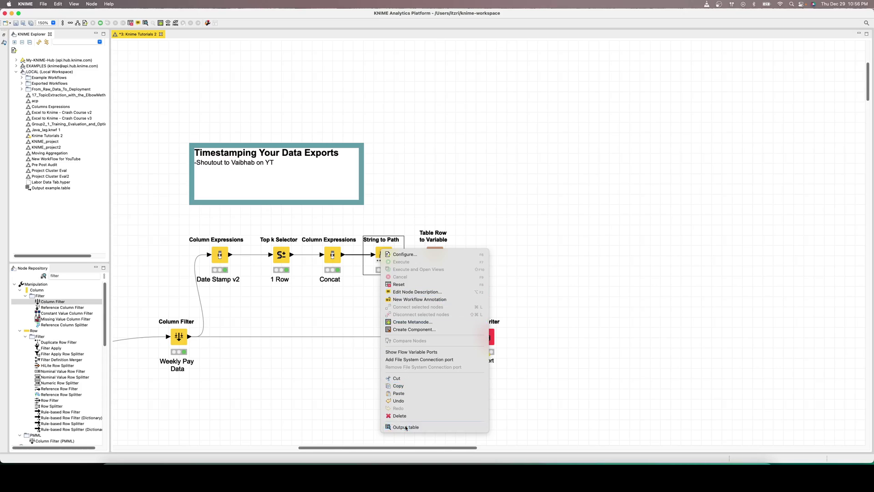
pyautogui.click(406, 426)
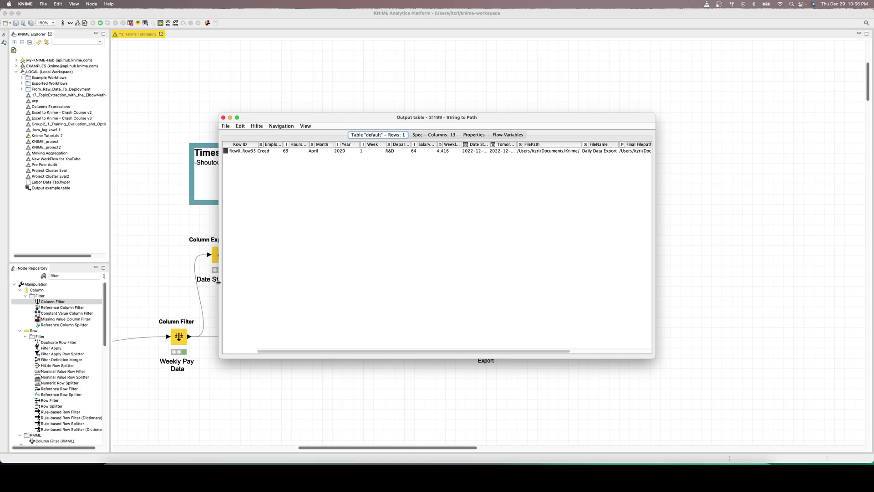
pyautogui.moveTo(215, 283); pyautogui.dragTo(76, 284)
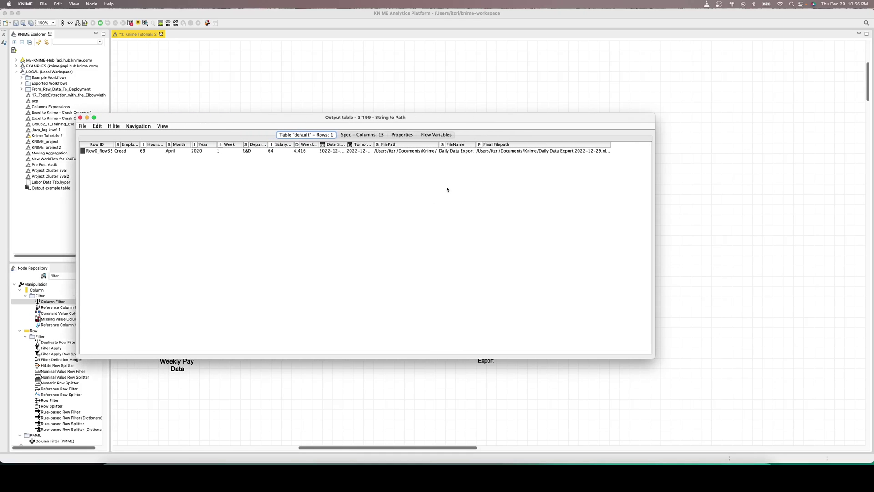
pyautogui.click(499, 151)
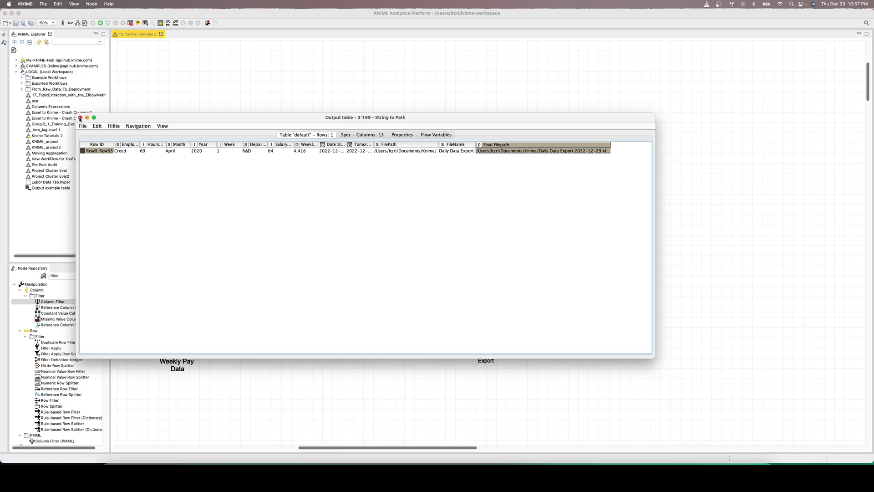
pyautogui.click(80, 118)
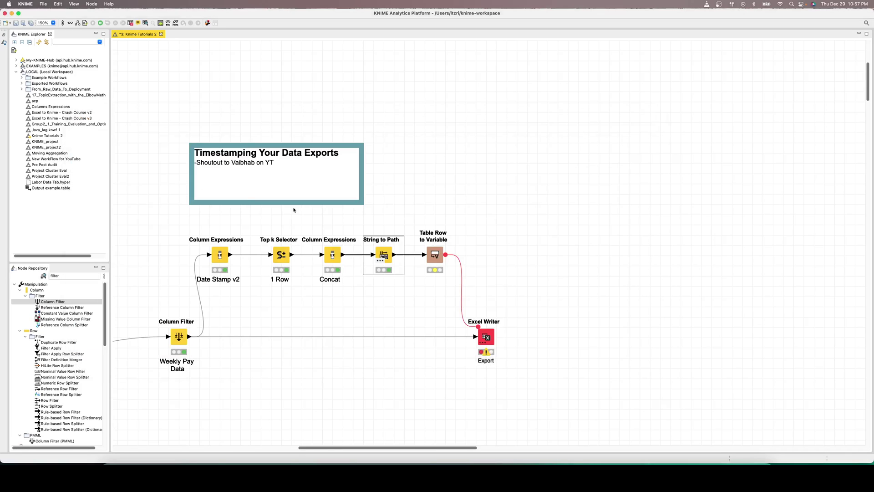
# Keep FileName and Final Filepath in Table Row to Variable's Include list and confirm
pyautogui.doubleClick(438, 255)
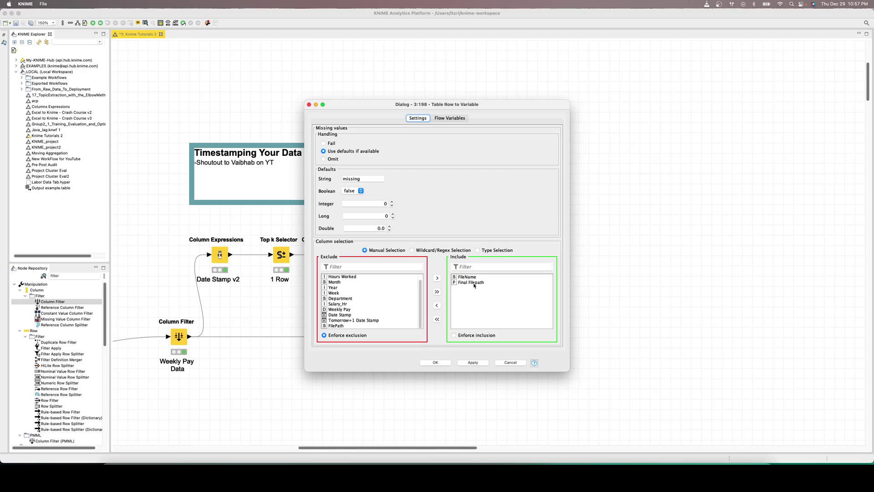
pyautogui.click(479, 283)
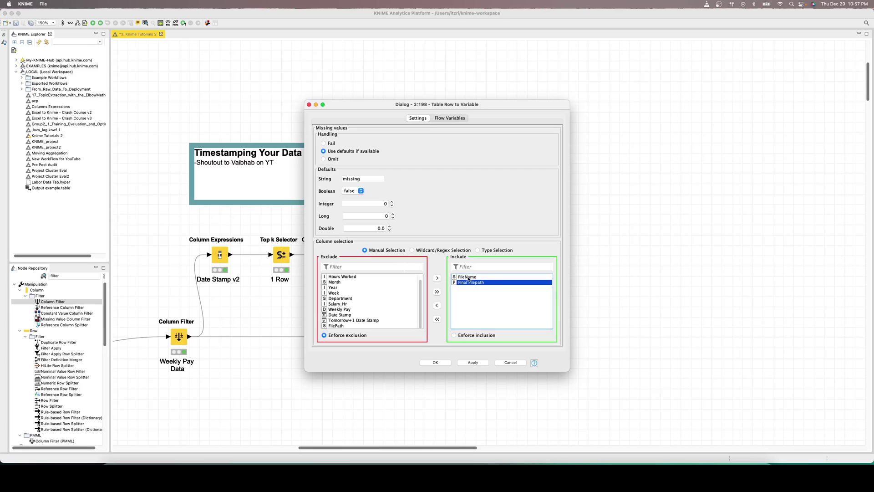
pyautogui.click(468, 278)
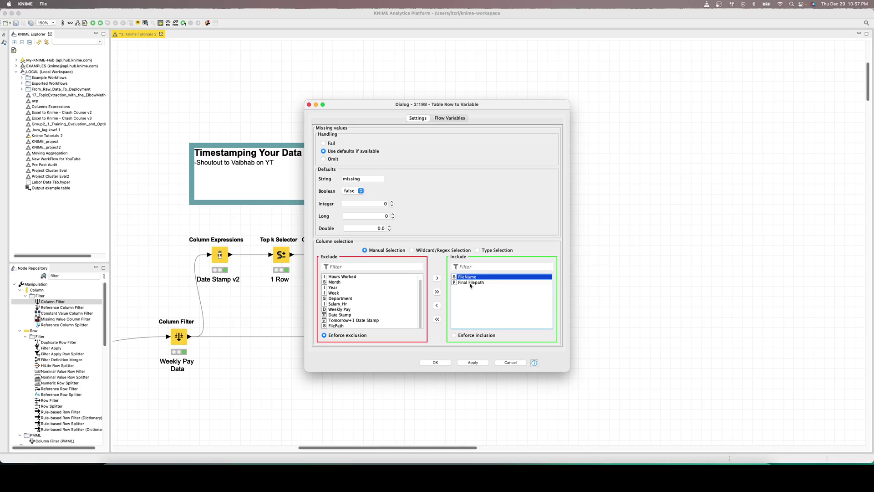
pyautogui.click(470, 283)
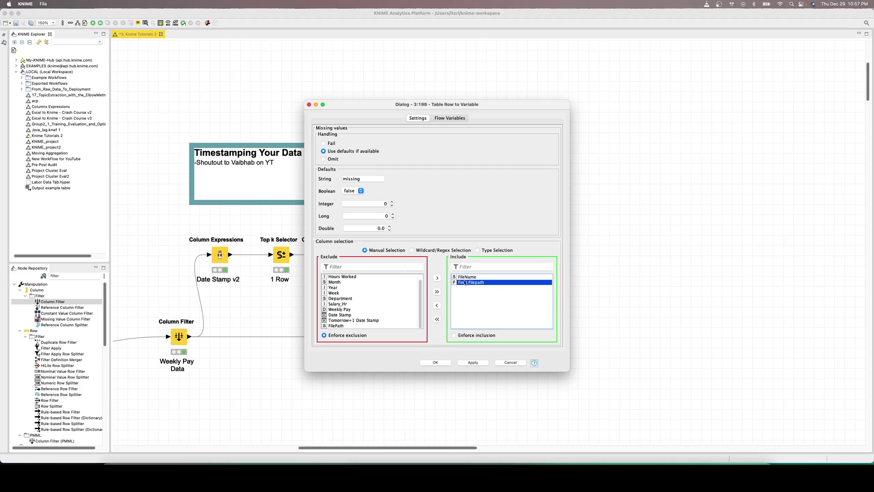
pyautogui.click(435, 362)
# Execute Table Row to Variable and check its FileName and Final Filepath variable values
pyautogui.rightClick(436, 254)
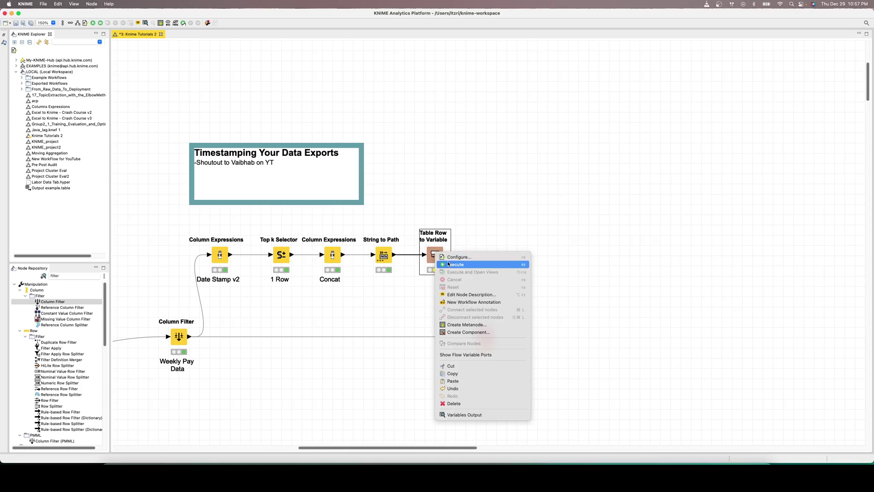
pyautogui.click(449, 264)
pyautogui.rightClick(435, 254)
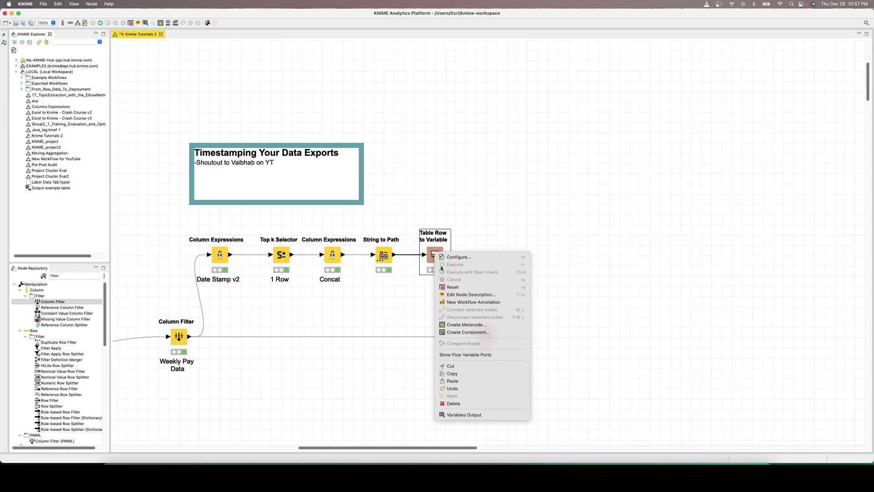
pyautogui.click(448, 416)
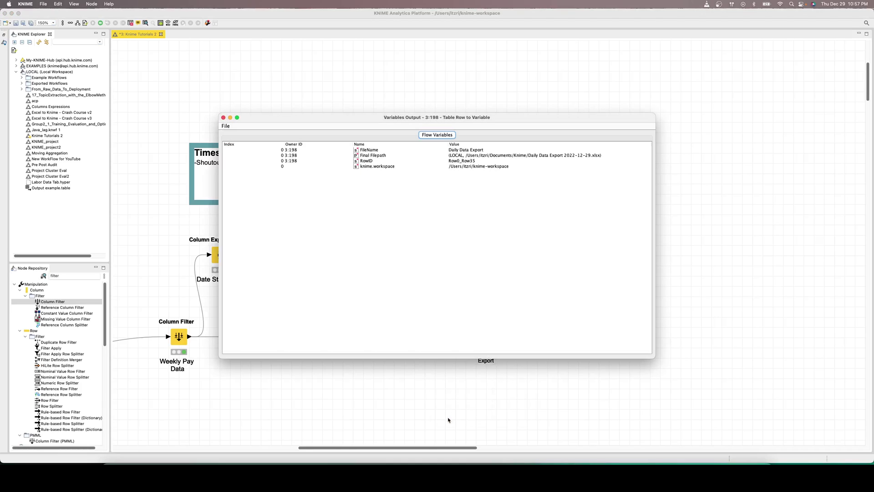
pyautogui.click(482, 155)
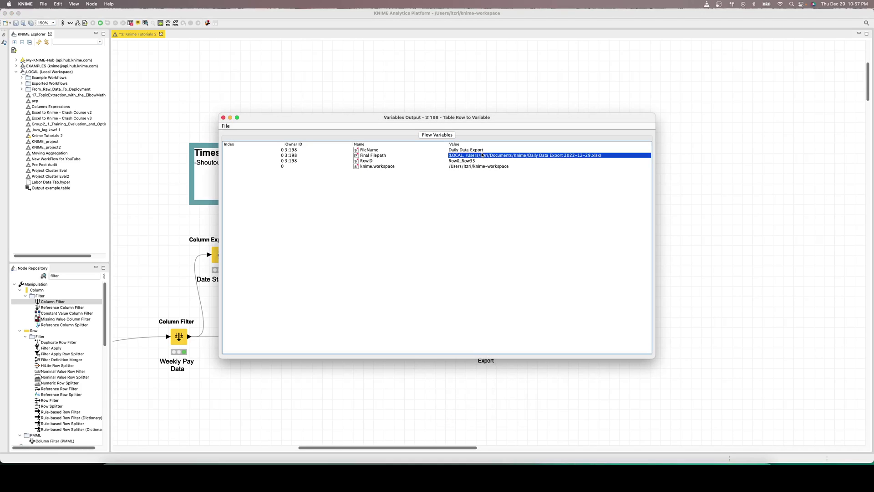
pyautogui.moveTo(460, 150)
pyautogui.mouseDown()
pyautogui.moveTo(410, 151)
pyautogui.moveTo(460, 150)
pyautogui.mouseUp()
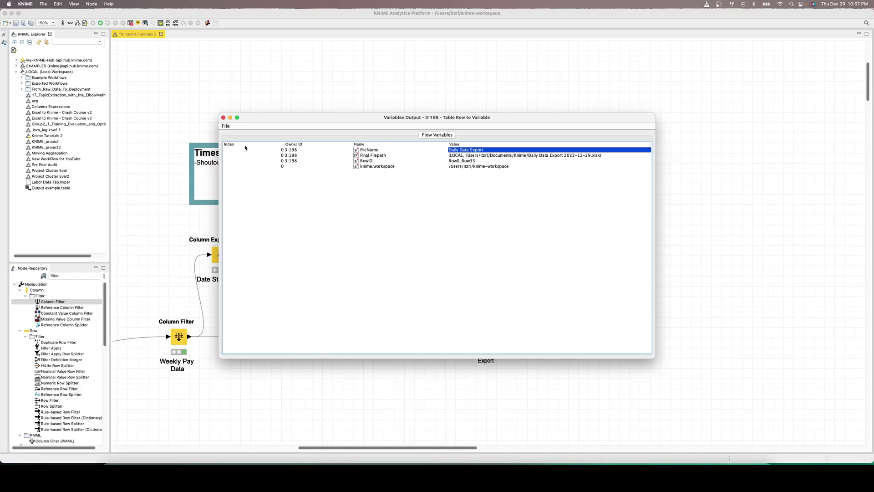
pyautogui.click(223, 118)
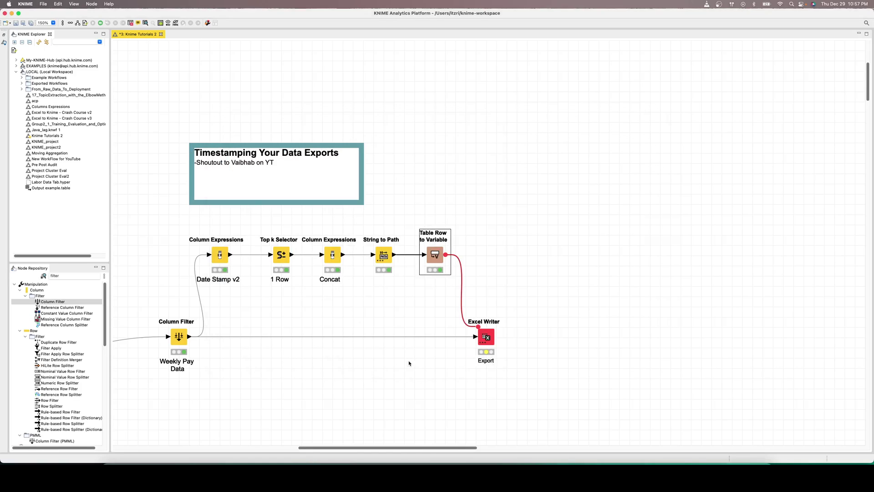
# Connect Table Row to Variable's variable output to the Excel Writer and open the Excel Writer settings
pyautogui.moveTo(446, 253); pyautogui.dragTo(482, 332)
pyautogui.doubleClick(487, 338)
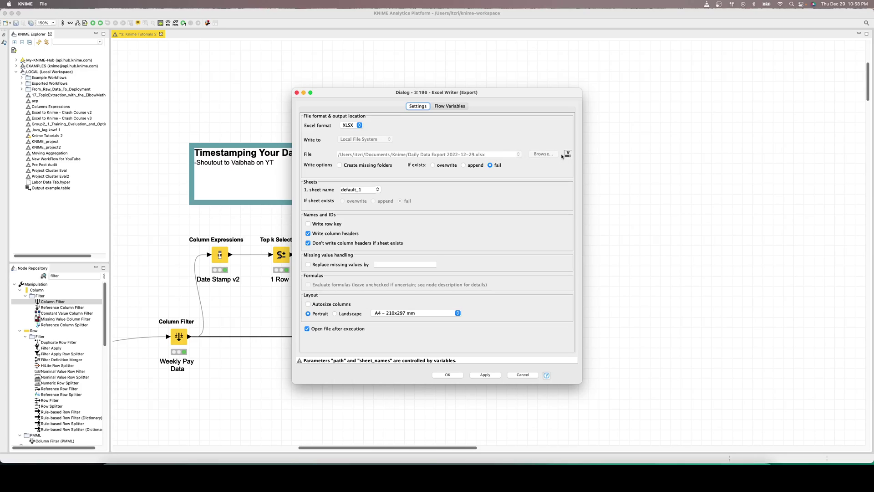
# In Flow Variables, set the file_selection path to the Final Filepath variable
pyautogui.click(447, 108)
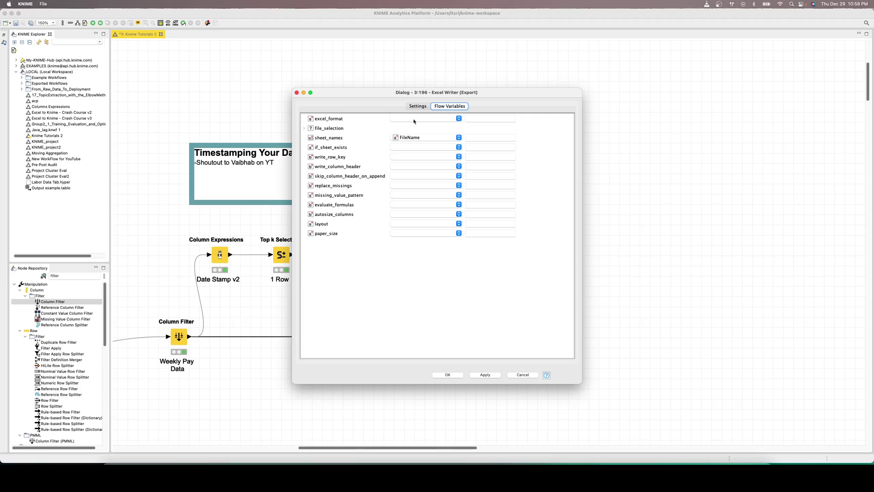
pyautogui.click(304, 128)
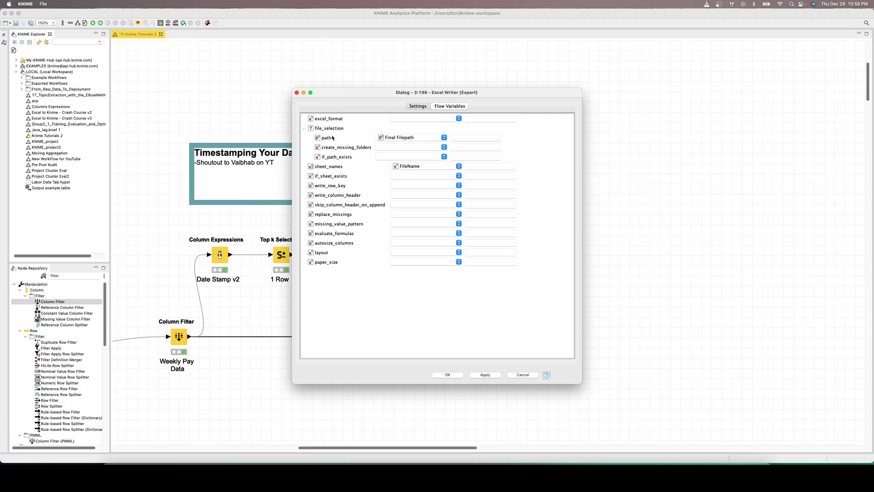
pyautogui.click(444, 138)
pyautogui.click(444, 137)
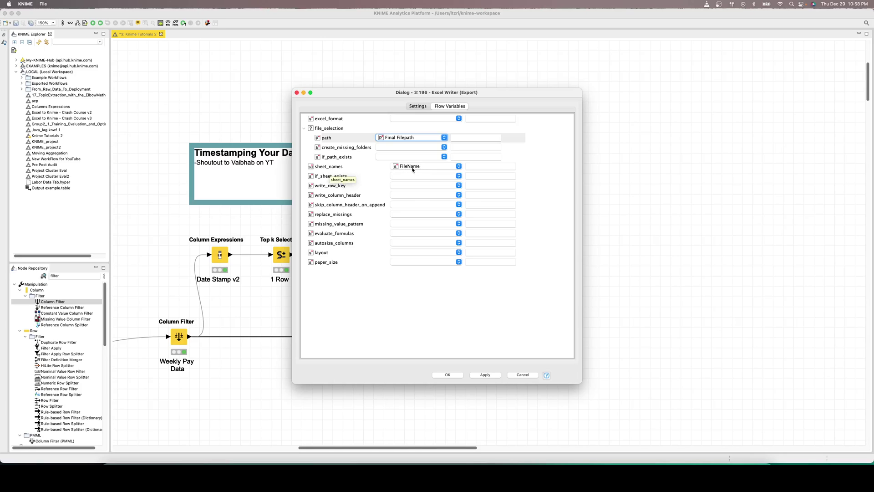
pyautogui.click(418, 106)
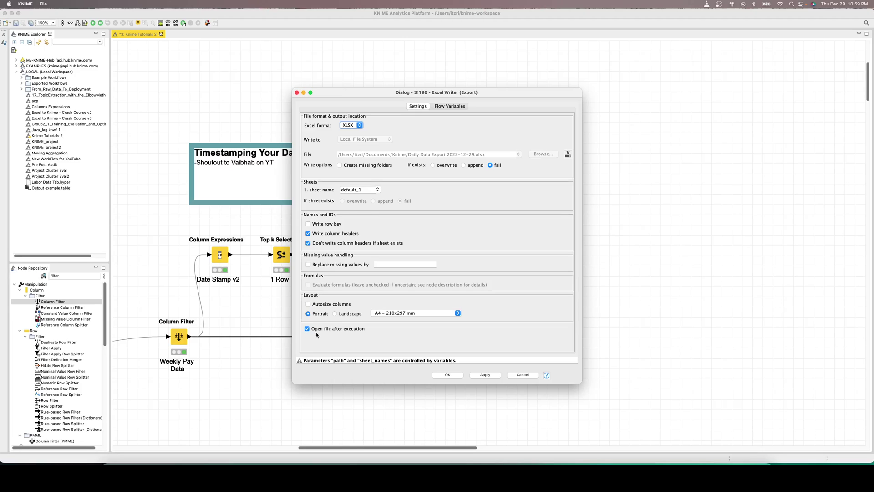
# Confirm the Excel Writer settings and execute the node to export the file
pyautogui.click(446, 374)
pyautogui.rightClick(480, 342)
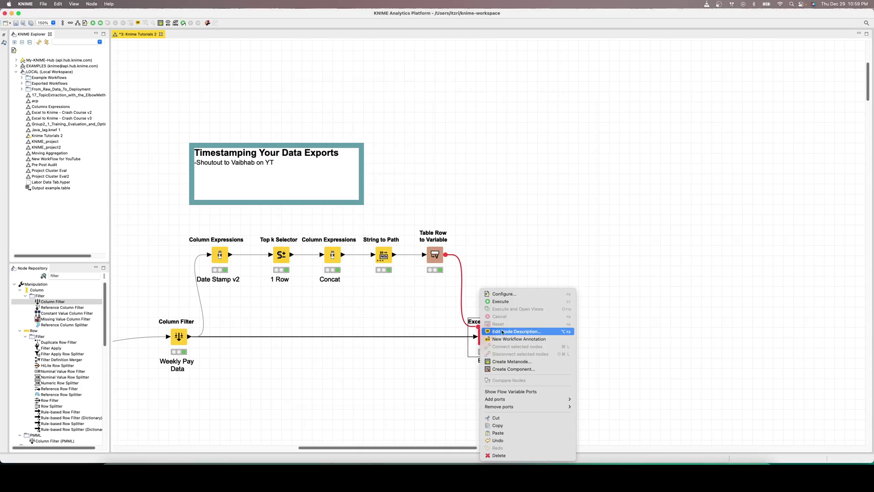
pyautogui.click(501, 302)
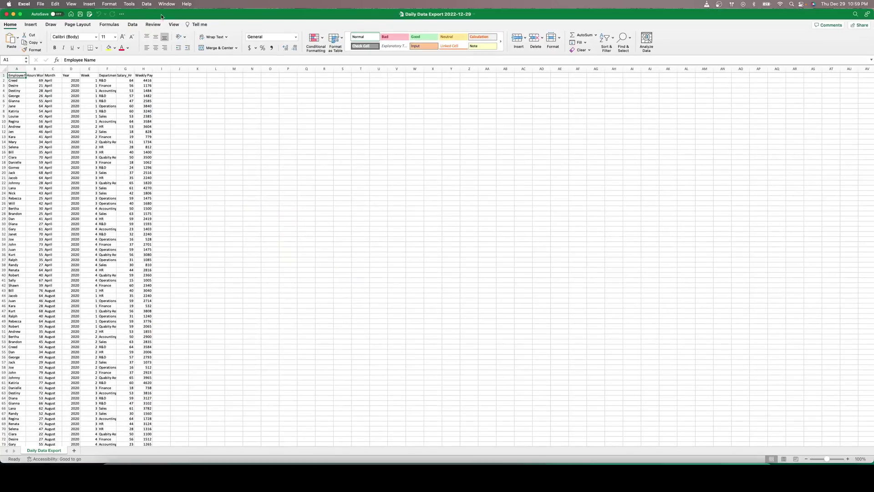
# Reposition and maximise the Daily Data Export 2022-12-29 workbook to view the pay rows, then return to KNIME
pyautogui.moveTo(161, 17); pyautogui.dragTo(151, 51)
pyautogui.moveTo(256, 47)
pyautogui.mouseDown()
pyautogui.moveTo(333, 169)
pyautogui.moveTo(321, 234)
pyautogui.mouseUp()
pyautogui.doubleClick(321, 233)
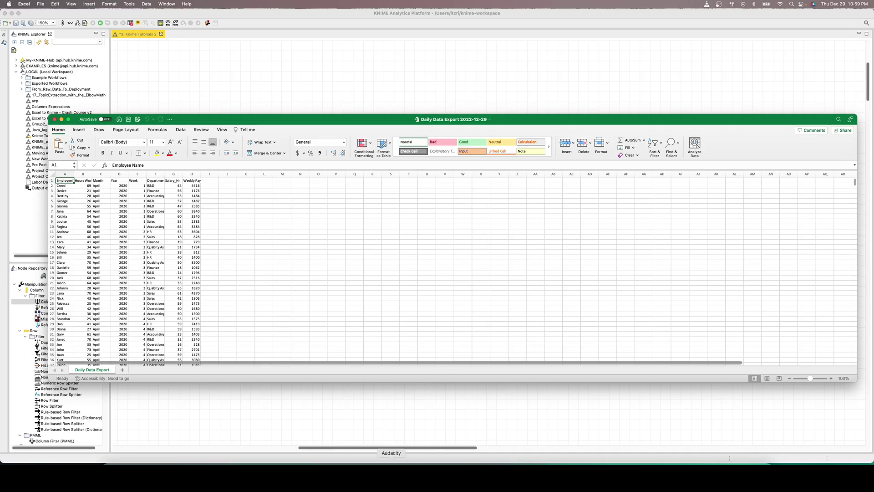
pyautogui.click(392, 411)
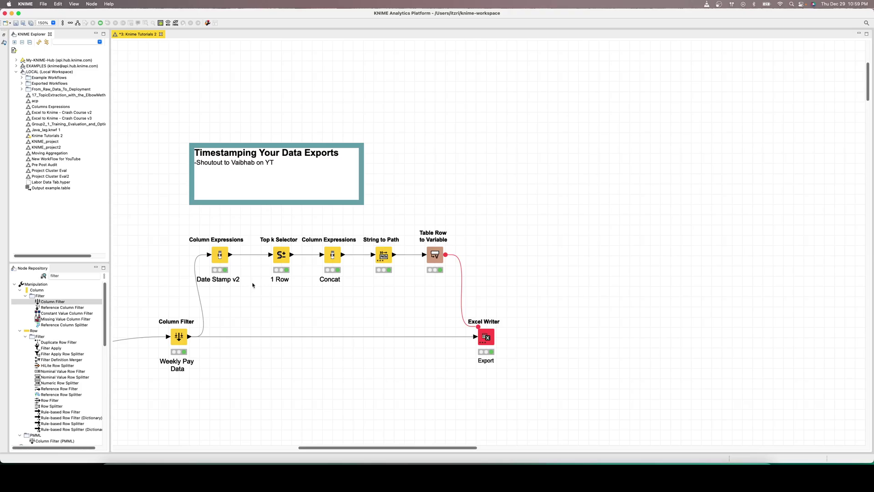
# In Date Stamp v2's expression, append .minusDays(1) to today()
pyautogui.doubleClick(221, 255)
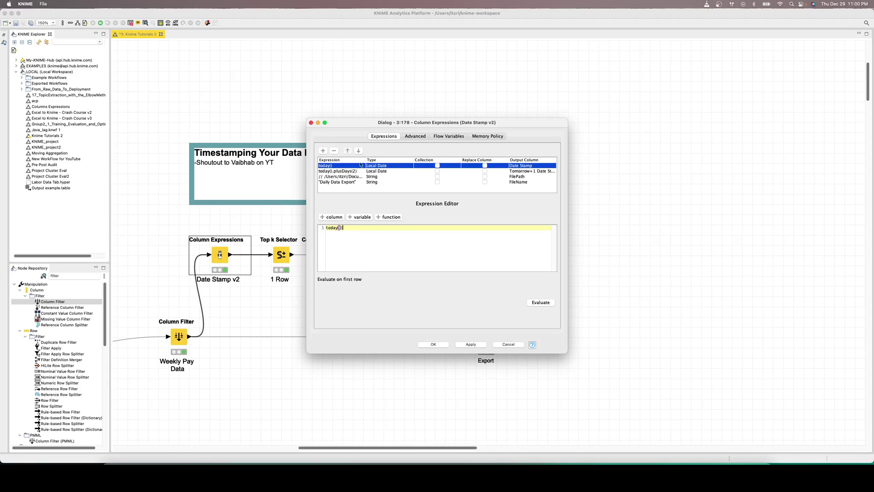
pyautogui.moveTo(343, 228); pyautogui.dragTo(319, 228)
pyautogui.click(354, 229)
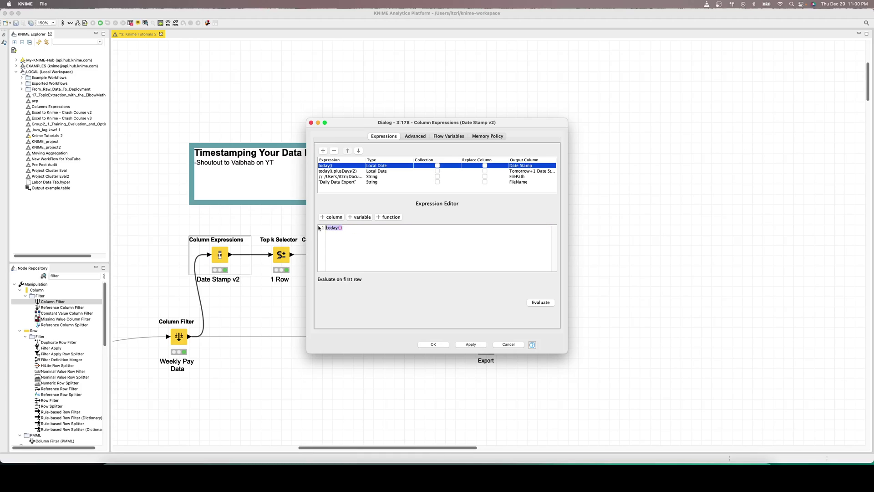
pyautogui.click(348, 229)
pyautogui.write('.minus')
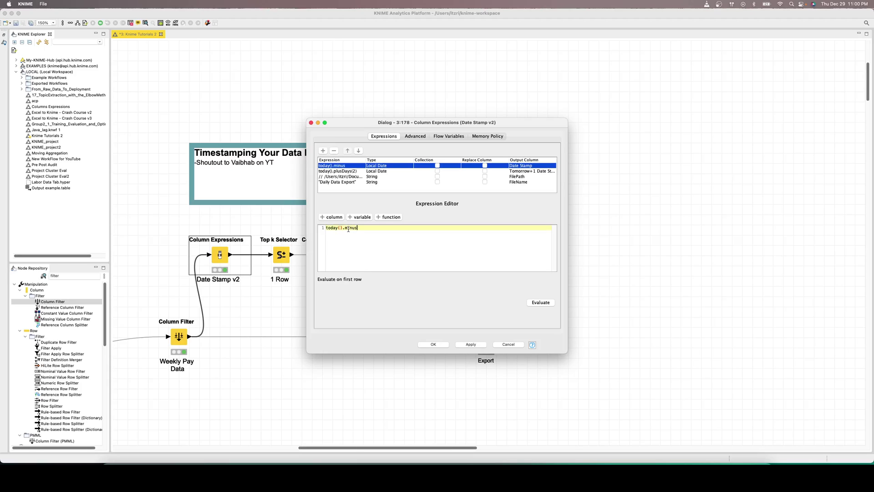
pyautogui.write('Days(1)')
# Evaluate the expression to 2022-12-28, apply it and accept the downstream reset
pyautogui.click(540, 303)
pyautogui.moveTo(346, 290); pyautogui.dragTo(316, 289)
pyautogui.click(432, 345)
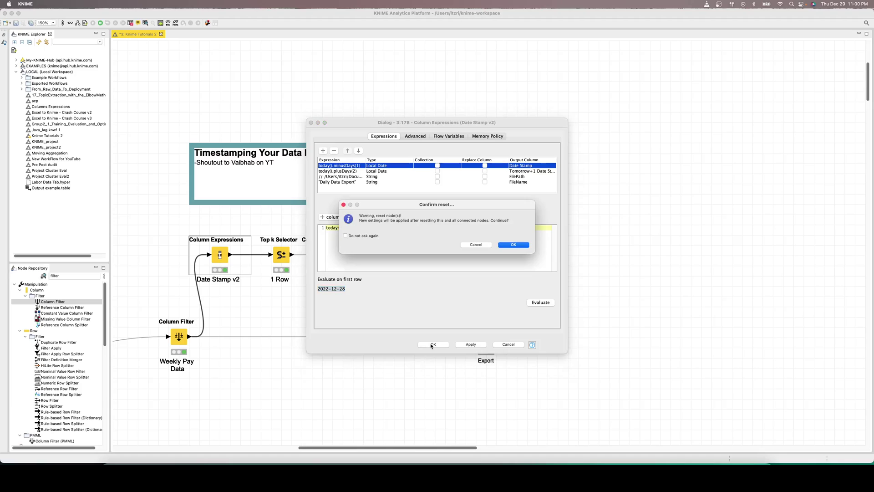
pyautogui.click(507, 246)
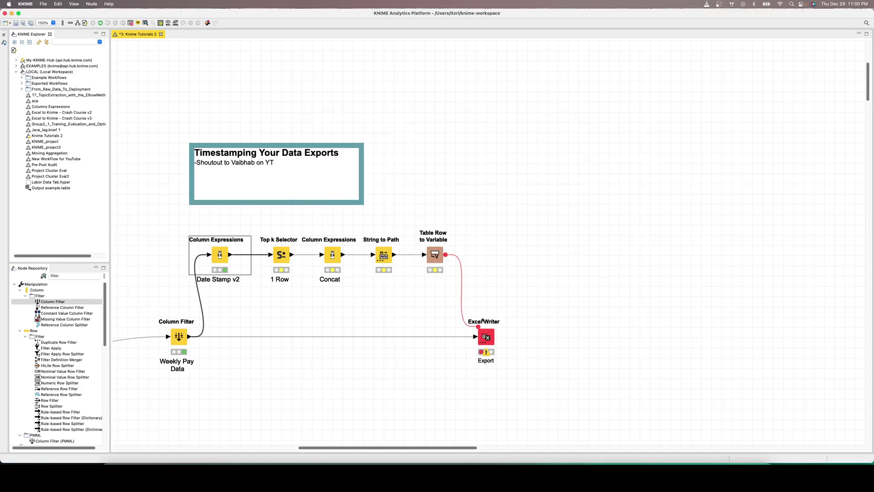
pyautogui.rightClick(435, 254)
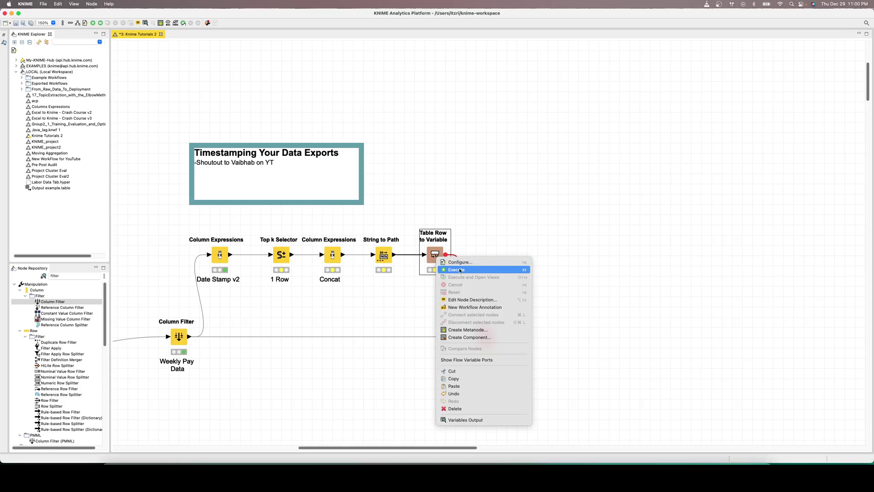
pyautogui.click(460, 269)
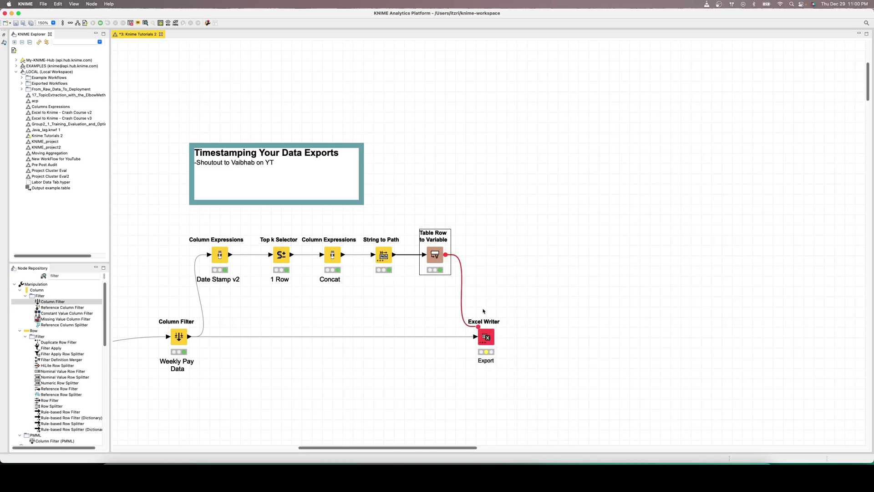
pyautogui.rightClick(486, 341)
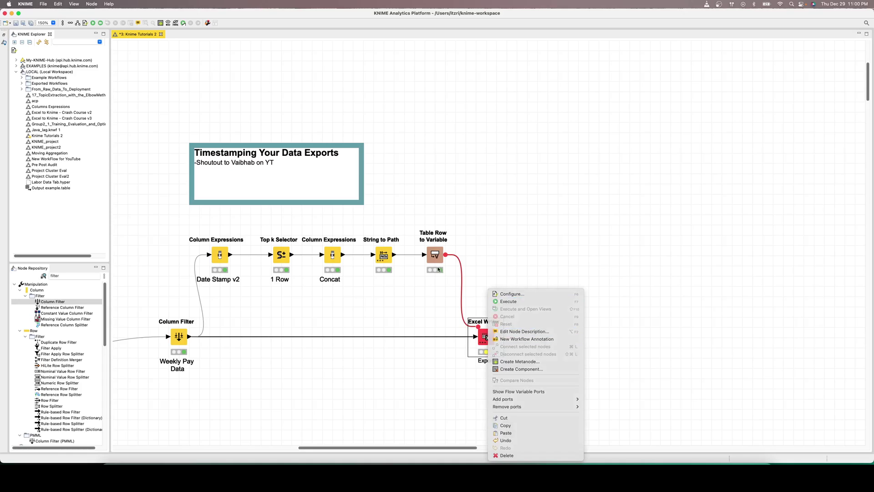
pyautogui.rightClick(435, 250)
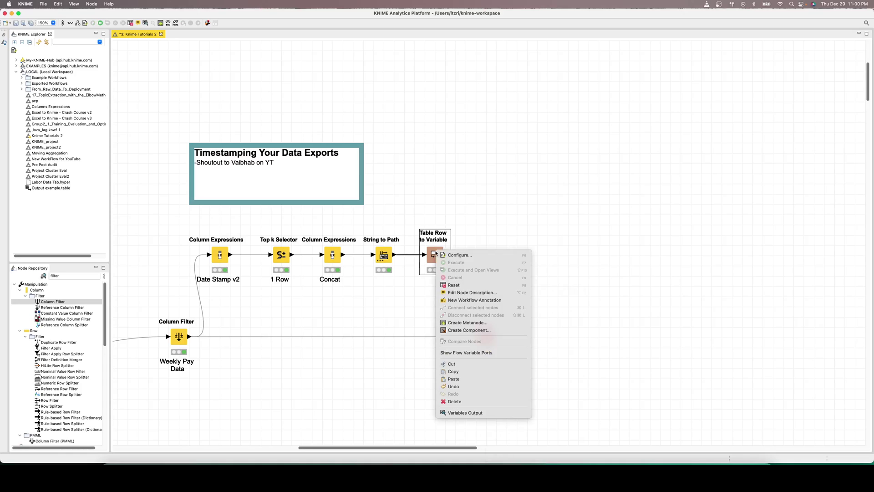
pyautogui.click(466, 412)
pyautogui.click(551, 160)
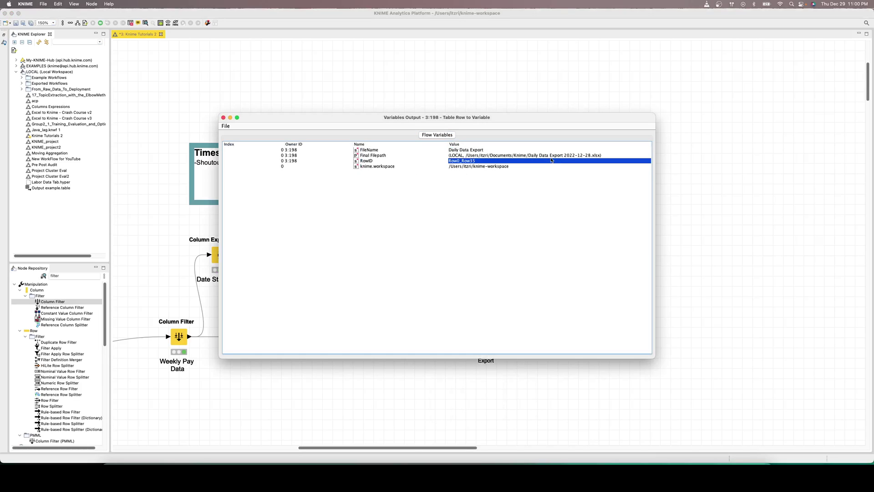
pyautogui.click(552, 157)
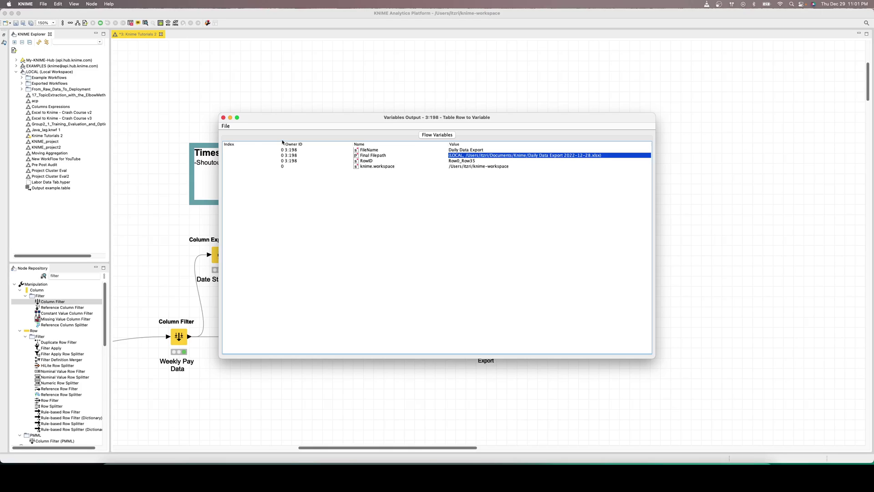
pyautogui.click(223, 118)
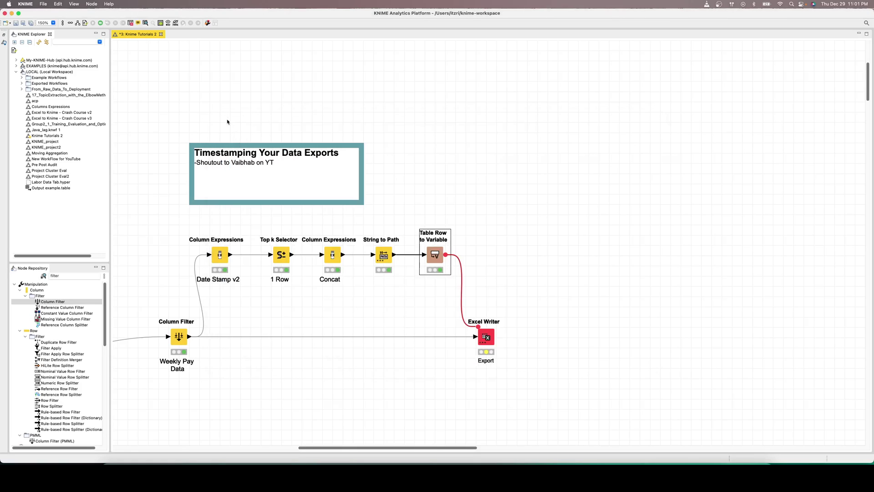
pyautogui.rightClick(487, 339)
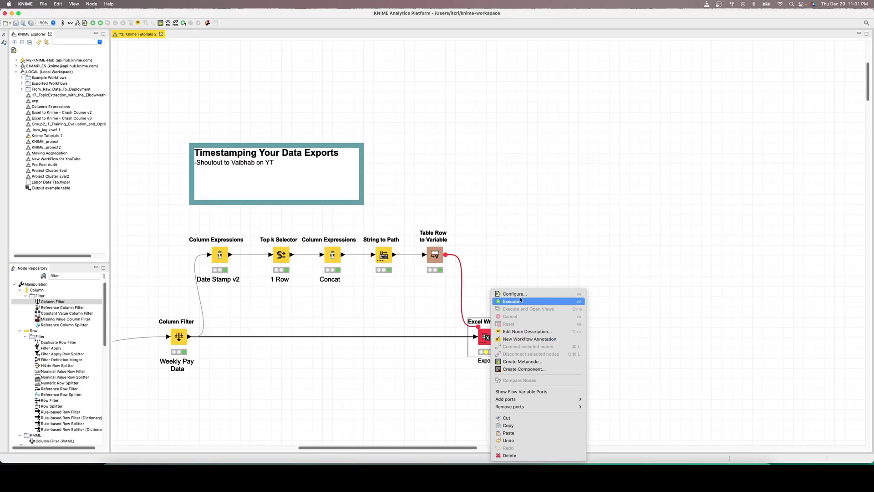
pyautogui.click(525, 301)
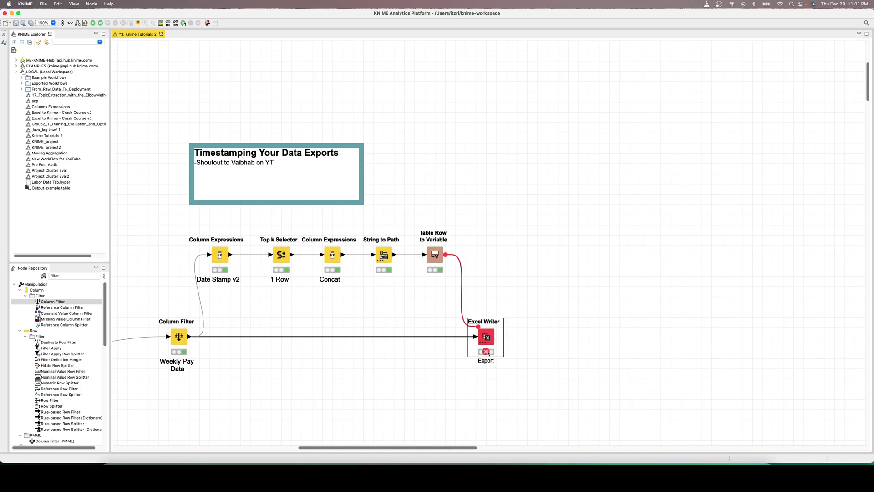
pyautogui.click(504, 332)
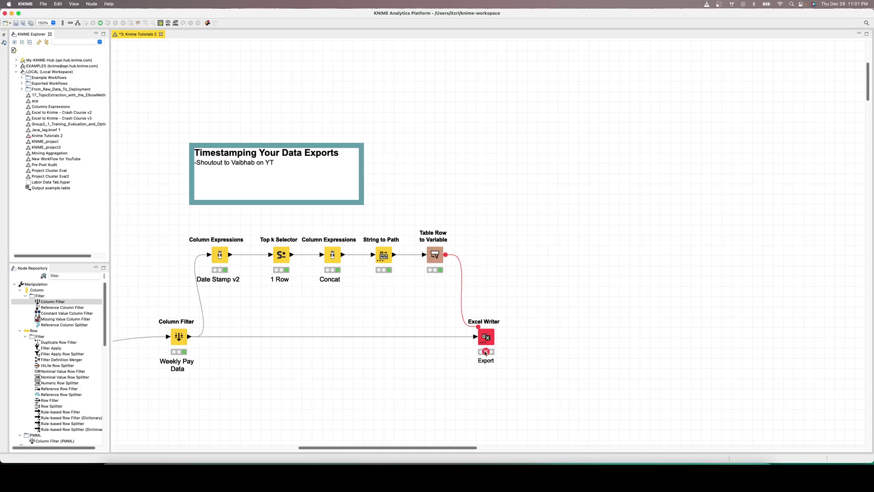
# In Date Stamp v2, change the day offset to 11 and evaluate the result
pyautogui.moveTo(485, 352)
pyautogui.doubleClick(220, 255)
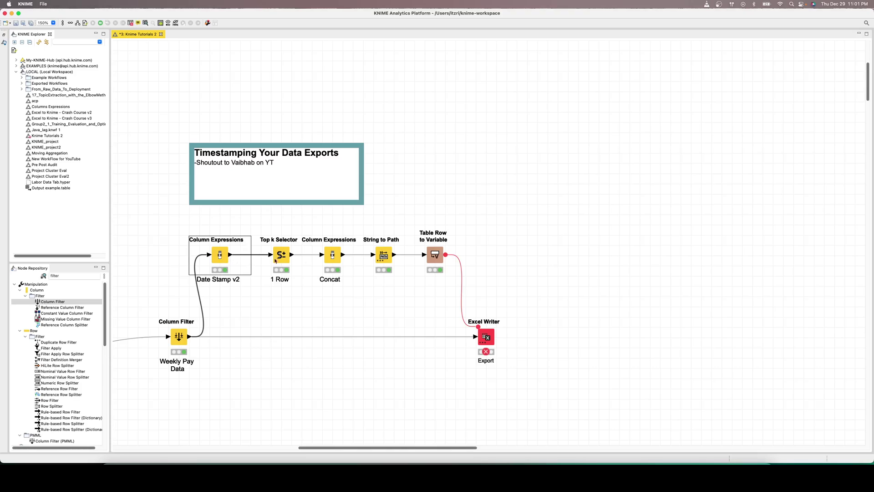
pyautogui.click(372, 228)
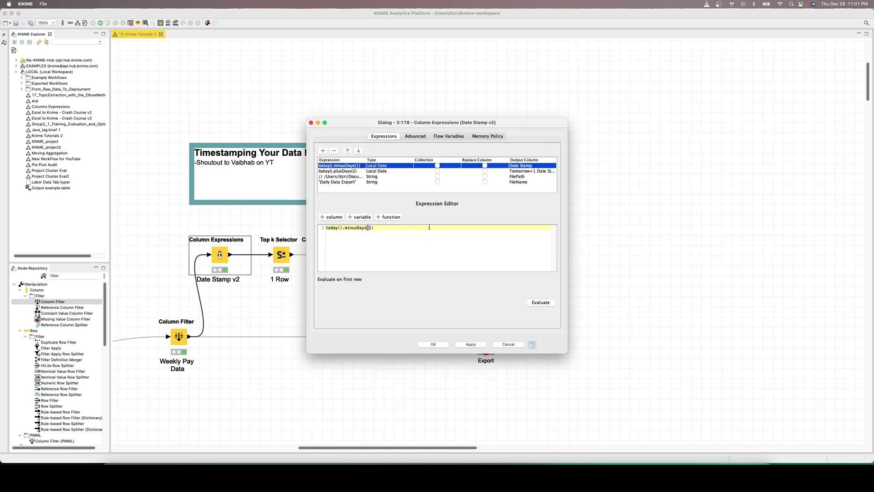
pyautogui.hotkey('shift', 'Right')
pyautogui.write('11')
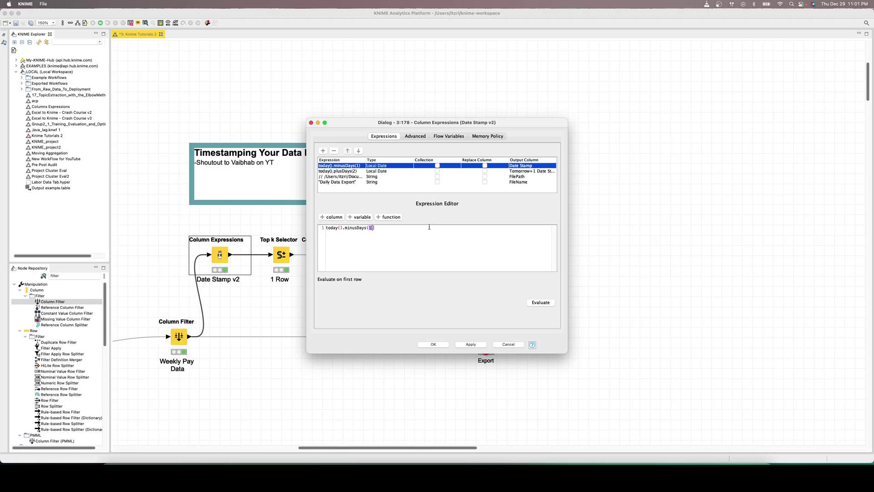
pyautogui.click(537, 303)
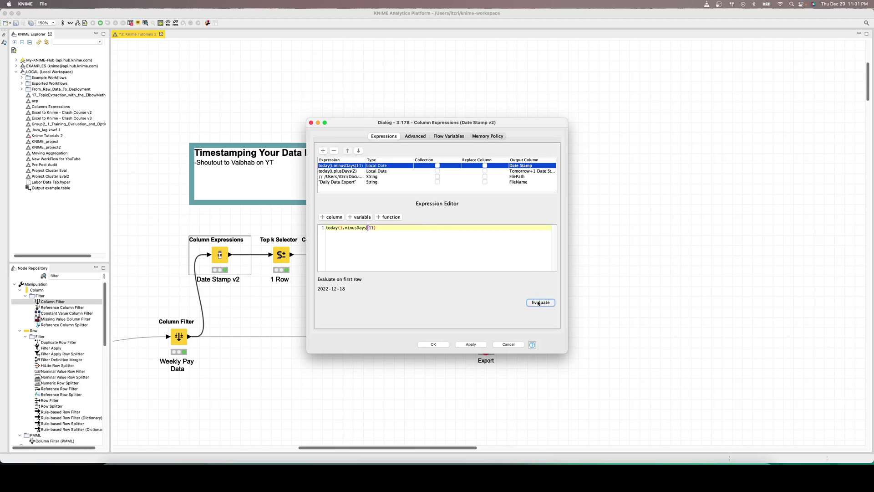
# Correct the offset to minusDays(12) and re-evaluate to get 2022-12-17
pyautogui.click(376, 228)
pyautogui.press('Left')
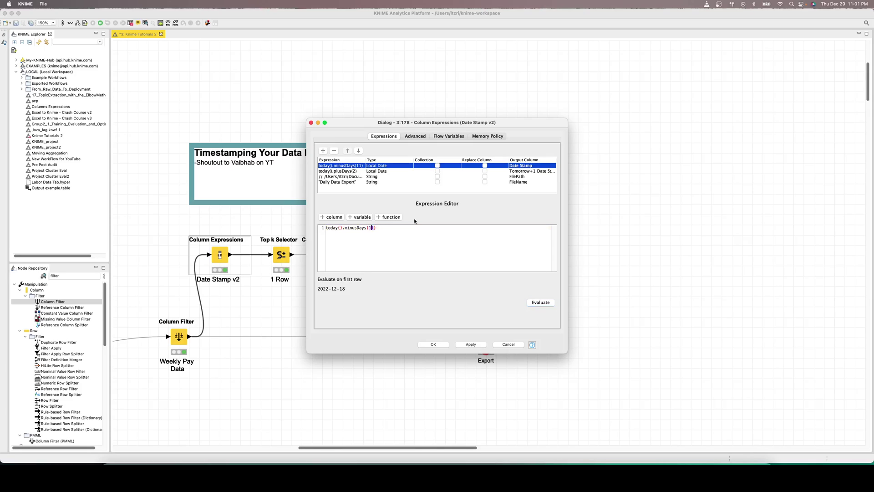
pyautogui.write('2')
pyautogui.click(538, 303)
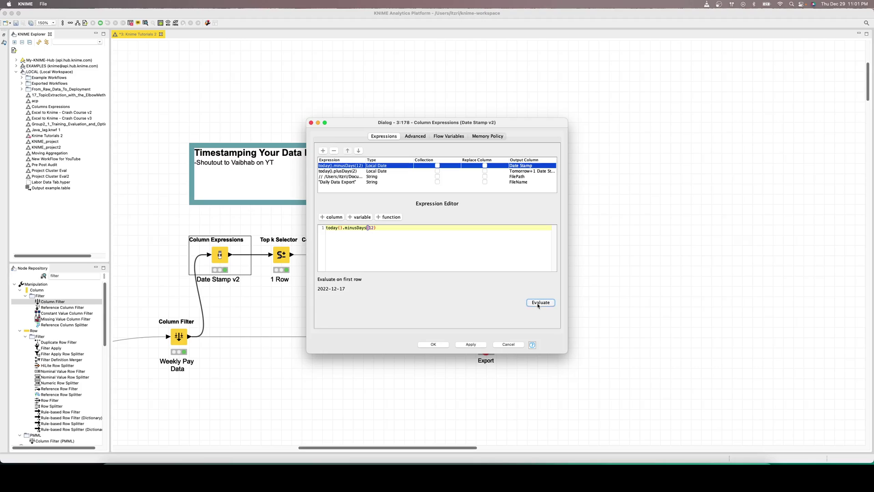
# Apply the changed expression and confirm resetting the connected nodes
pyautogui.click(433, 344)
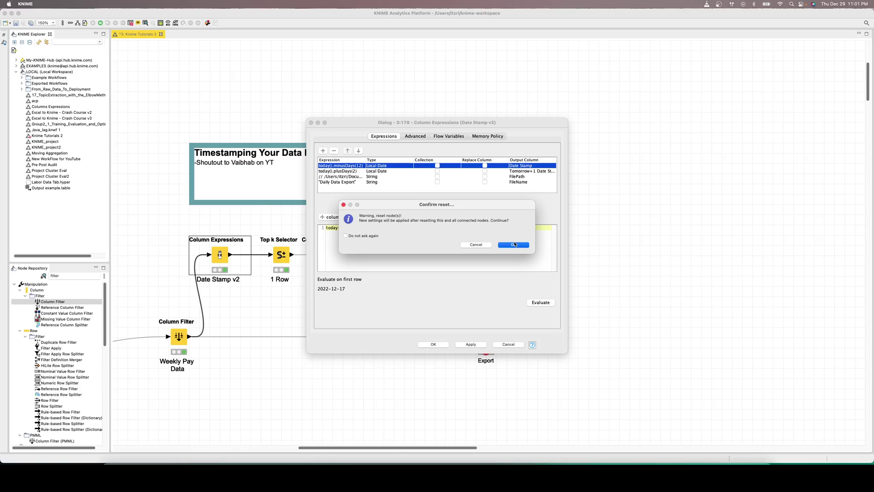
pyautogui.click(515, 244)
pyautogui.click(435, 258)
pyautogui.rightClick(435, 260)
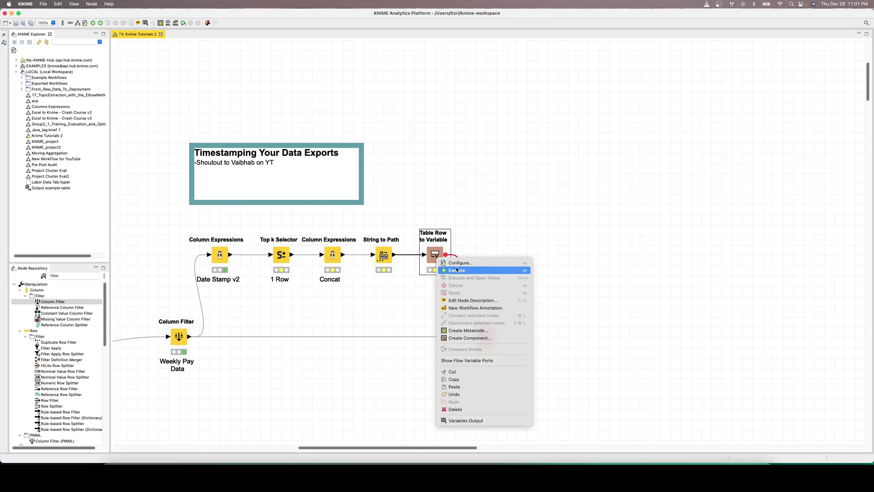
# Execute Table Row to Variable and check that Final Filepath ends in 2022-12-17
pyautogui.click(457, 262)
pyautogui.rightClick(434, 253)
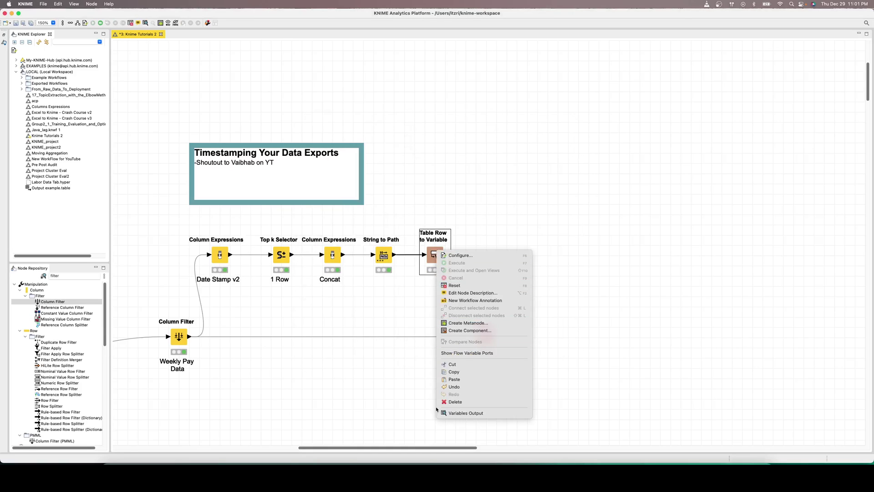
pyautogui.click(464, 413)
pyautogui.click(513, 156)
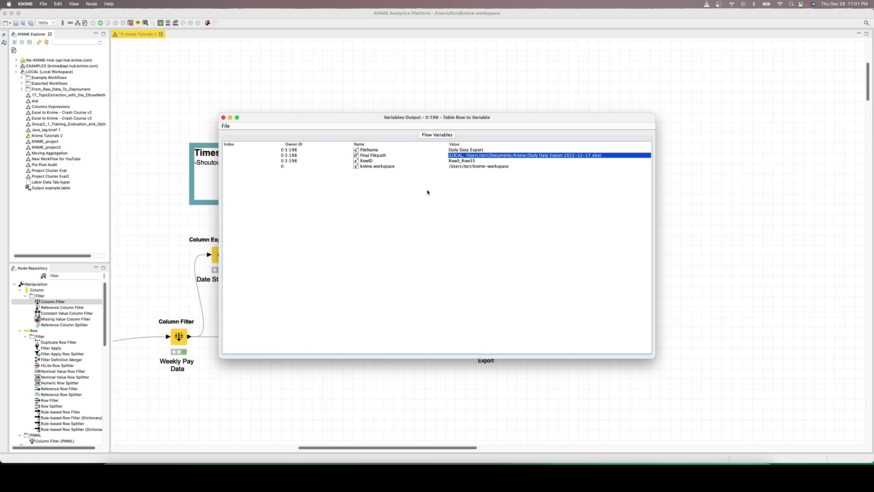
# Close the variables view and execute the Excel Writer to export Daily Data Export 2022-12-17
pyautogui.click(223, 117)
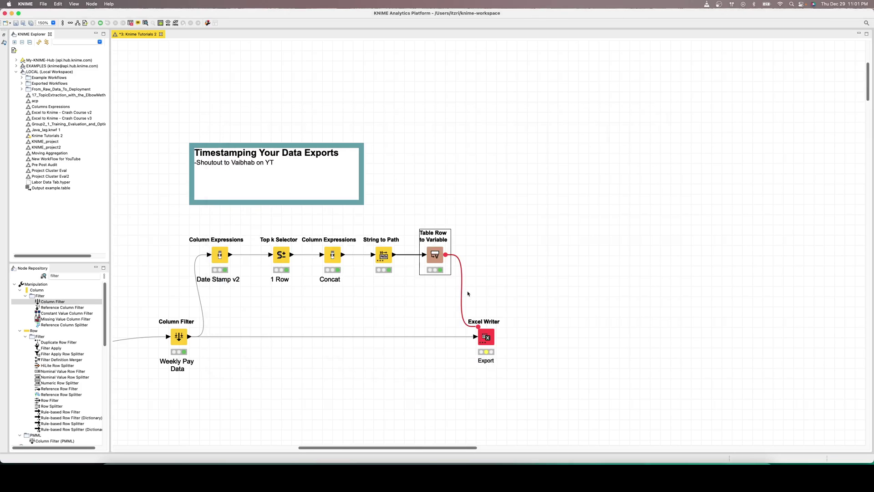
pyautogui.rightClick(485, 336)
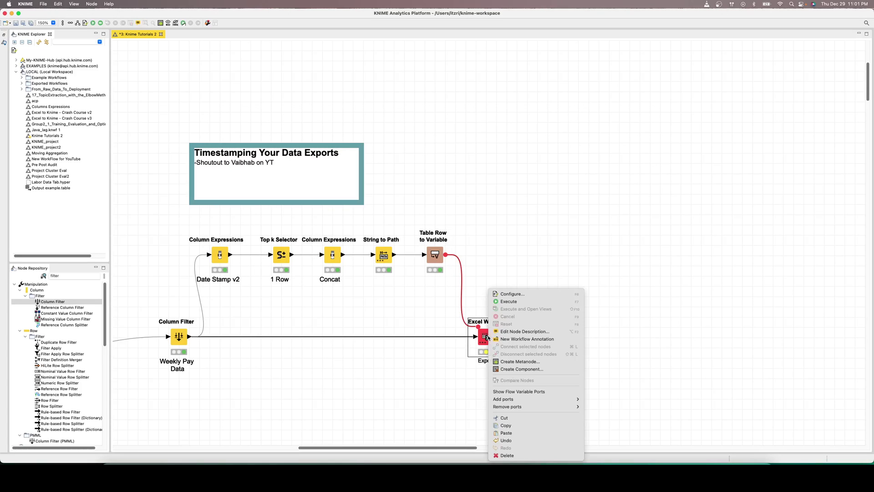
pyautogui.click(508, 301)
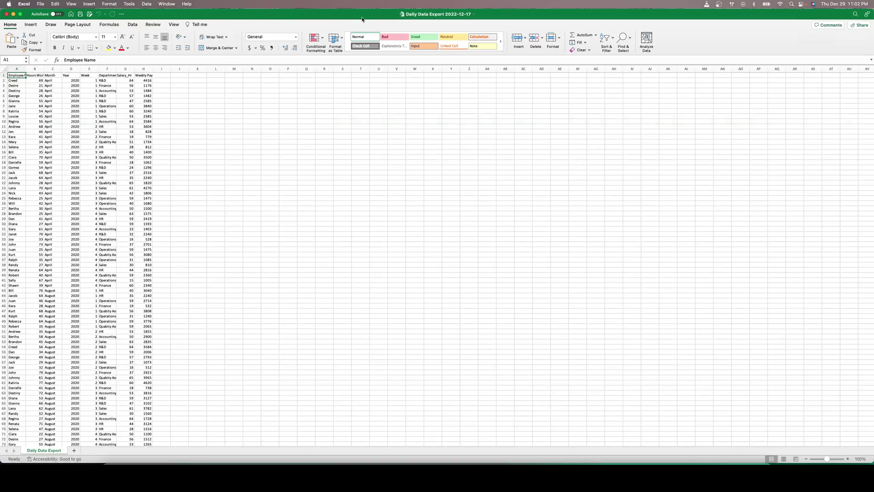
# Move the 2022-12-17 workbook aside to compare it with the 2022-12-29 one, then return to KNIME
pyautogui.moveTo(361, 21); pyautogui.dragTo(358, 200)
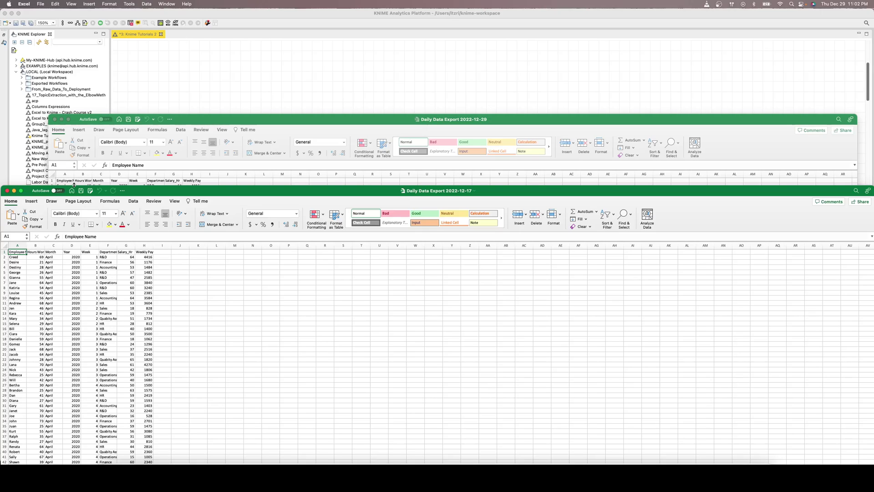
pyautogui.click(247, 93)
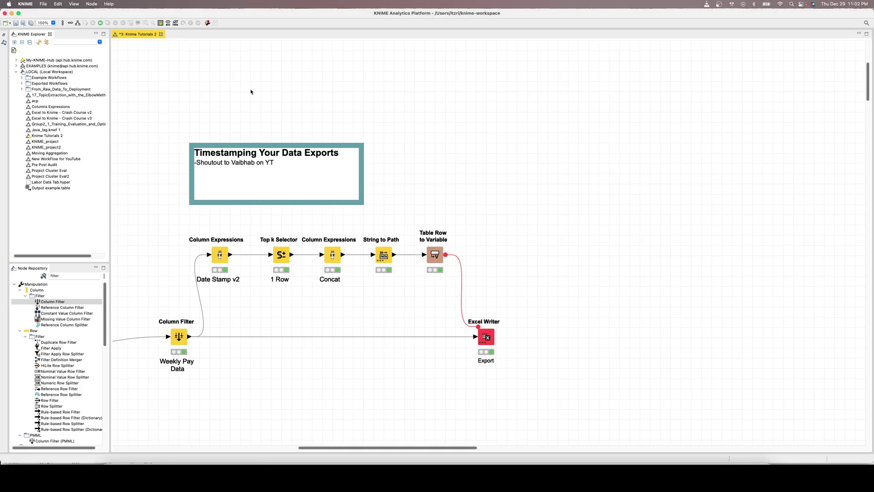
# In Date Stamp v2, comment out the minusDays(12) line and add a "2022-12-29" date line
pyautogui.hscroll(-5, 364, 449)
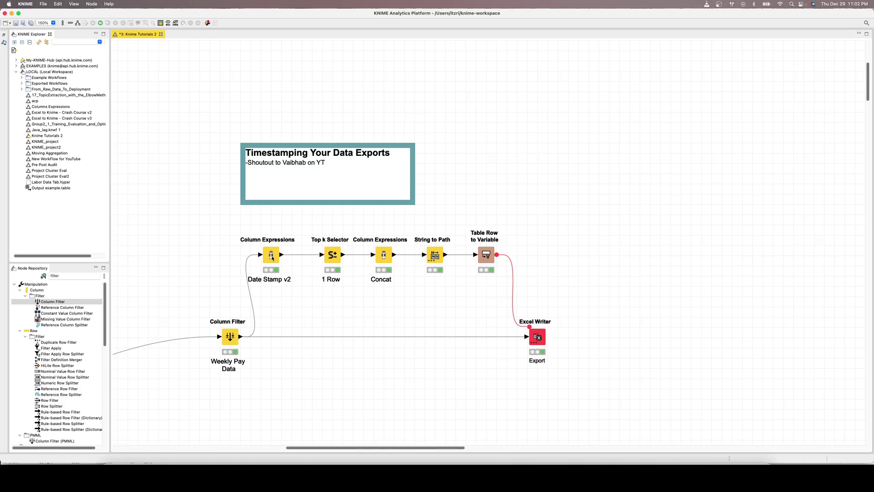
pyautogui.doubleClick(271, 256)
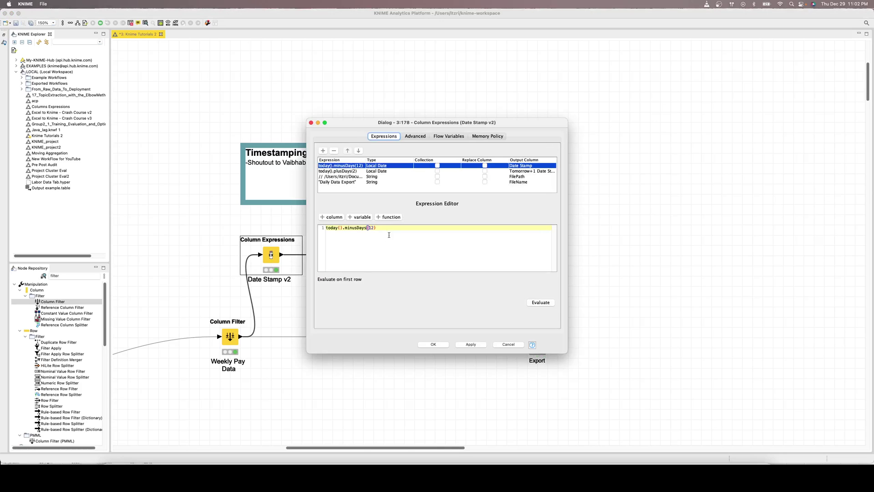
pyautogui.moveTo(375, 228); pyautogui.dragTo(325, 229)
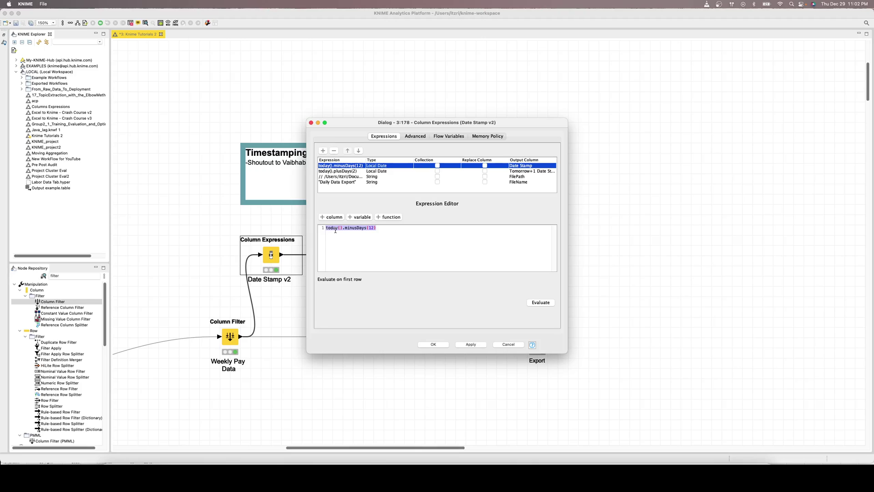
pyautogui.click(327, 228)
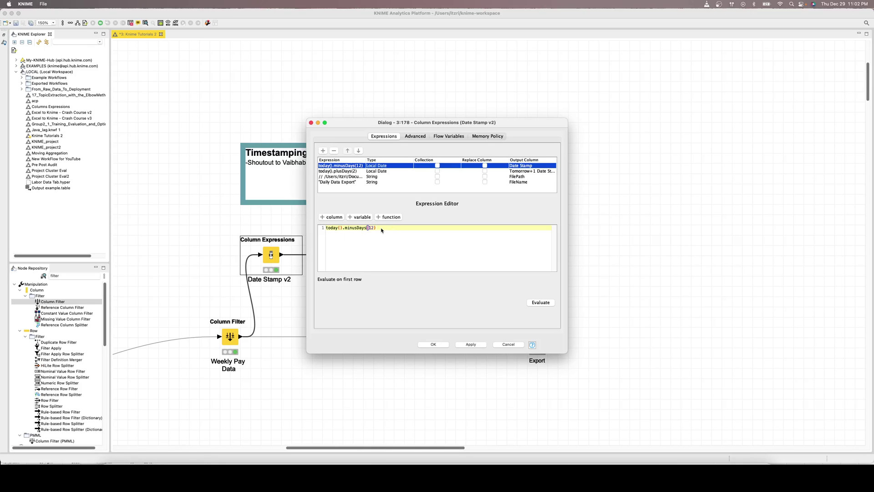
pyautogui.write('//')
pyautogui.write('022-')
pyautogui.write('12')
pyautogui.write('-29')
pyautogui.write('"')
# Evaluate the fixed 2022-12-29 date and select the second expression line
pyautogui.click(538, 304)
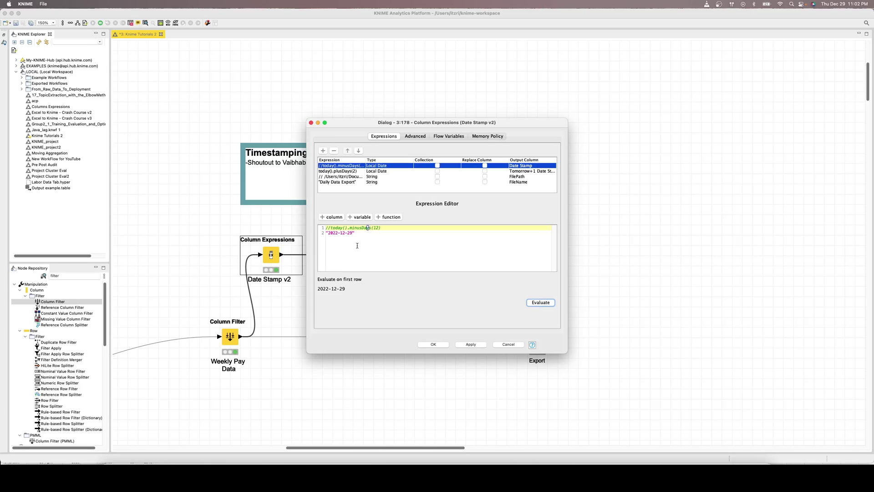
pyautogui.moveTo(327, 233)
pyautogui.mouseDown()
pyautogui.moveTo(354, 233)
pyautogui.moveTo(340, 226)
pyautogui.mouseUp()
pyautogui.click(355, 233)
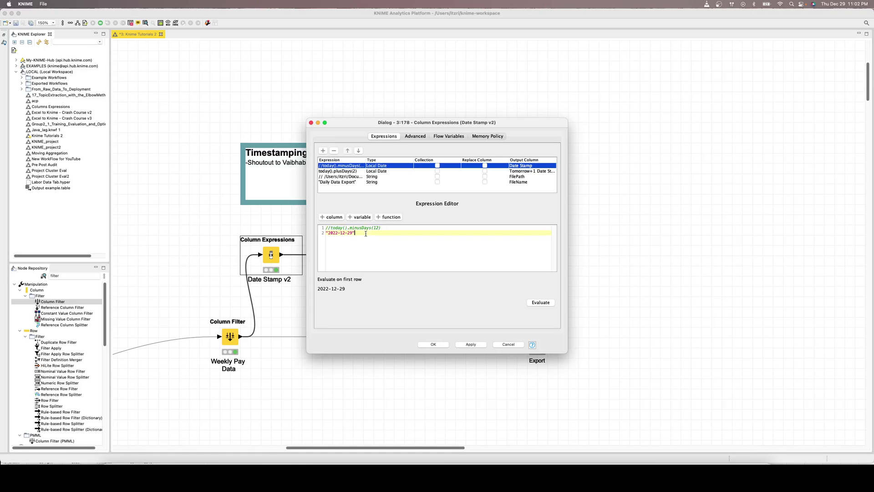
pyautogui.tripleClick(355, 235)
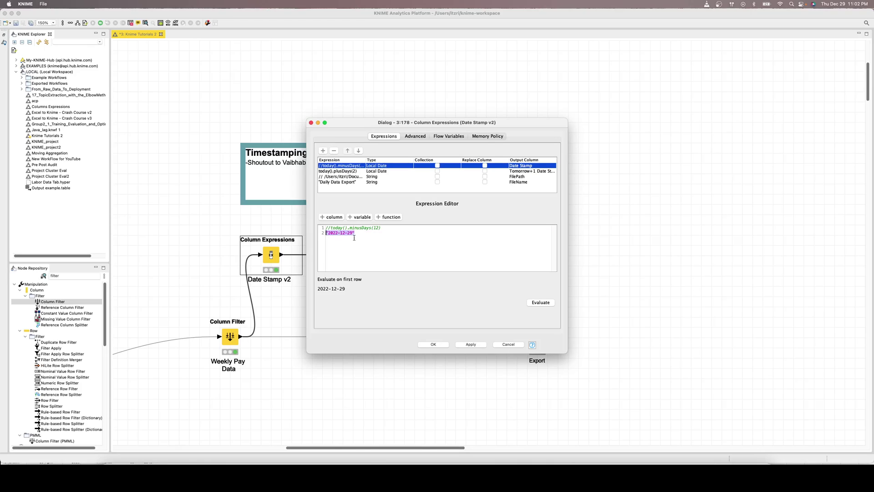
pyautogui.click(327, 232)
# Toggle comments so today().minusDays(12) is active and the "2022-12-29" line is commented out
pyautogui.press('super+slash')
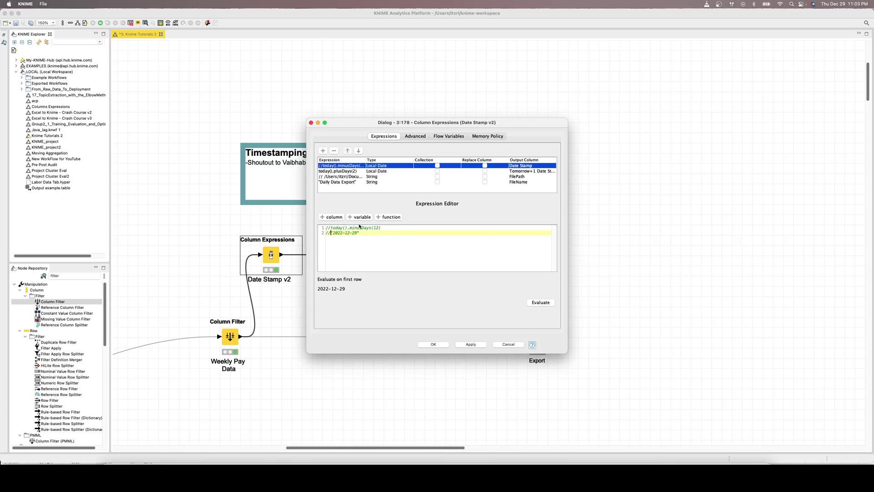
pyautogui.press('Up')
pyautogui.press('super+slash')
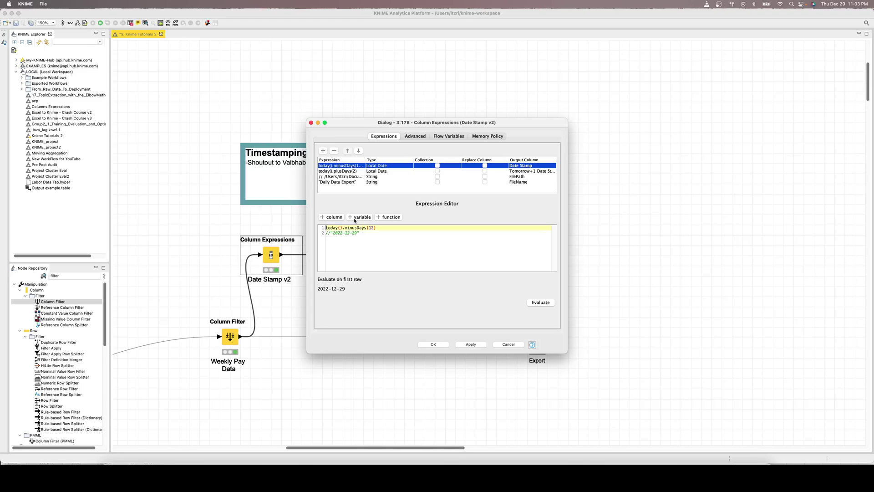
pyautogui.keyDown('shift'); pyautogui.click(343, 228); pyautogui.keyUp('shift')
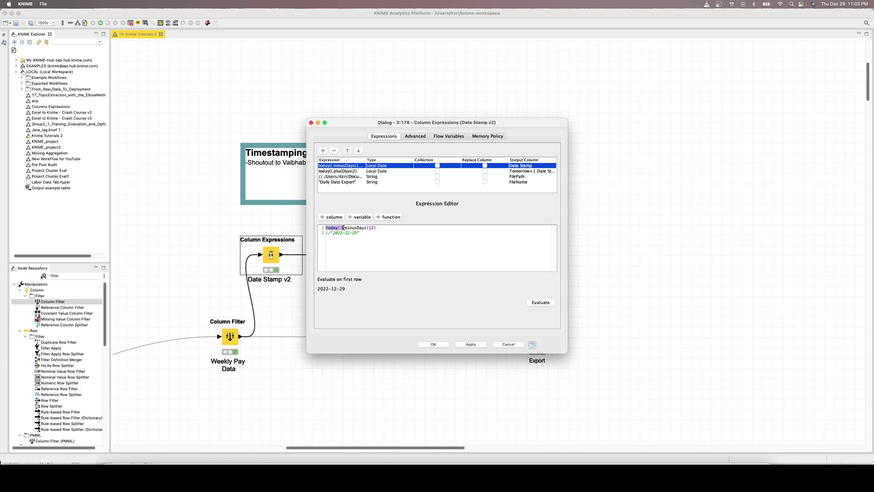
pyautogui.click(344, 227)
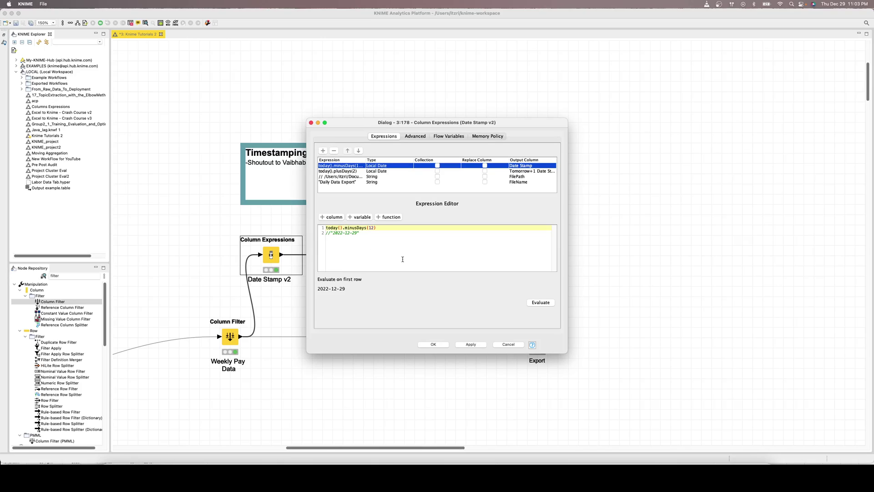